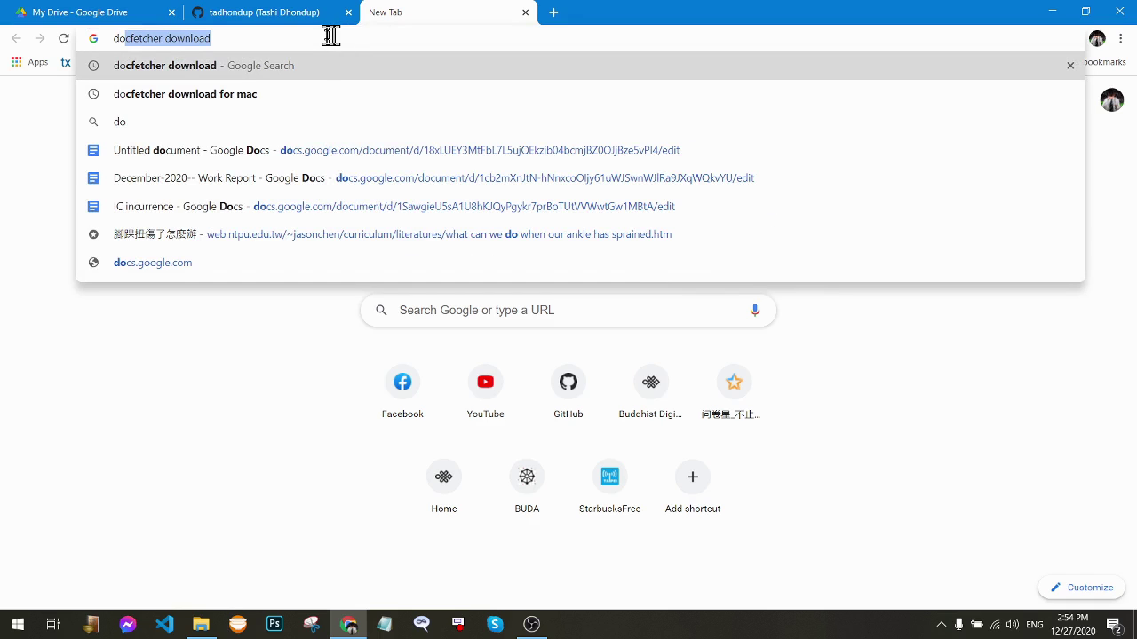
Step: Search the web for "docfetcher download" and download the DocFetcher 1.1.22 installer for Windows from FileHorse
key("Right")
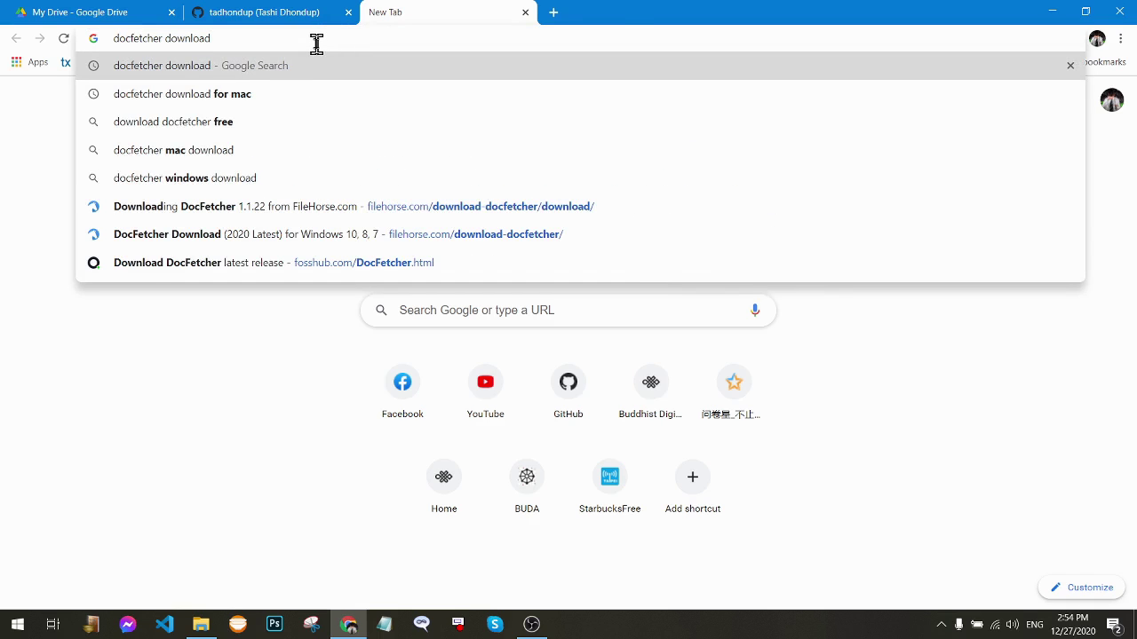
key("Return")
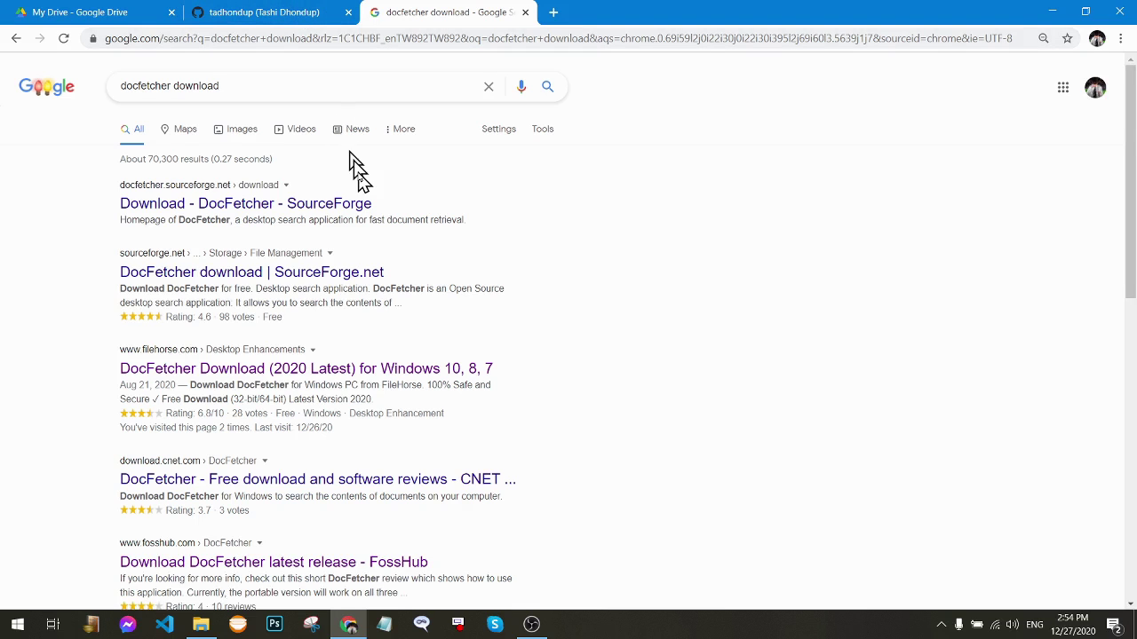
left_click(325, 378)
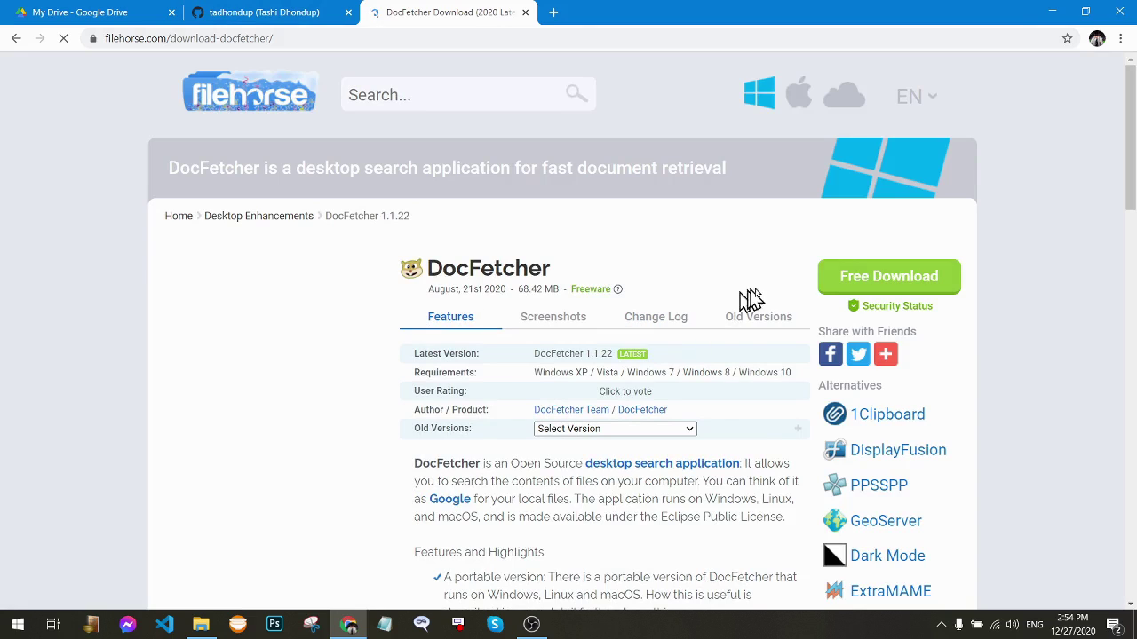
left_click(888, 291)
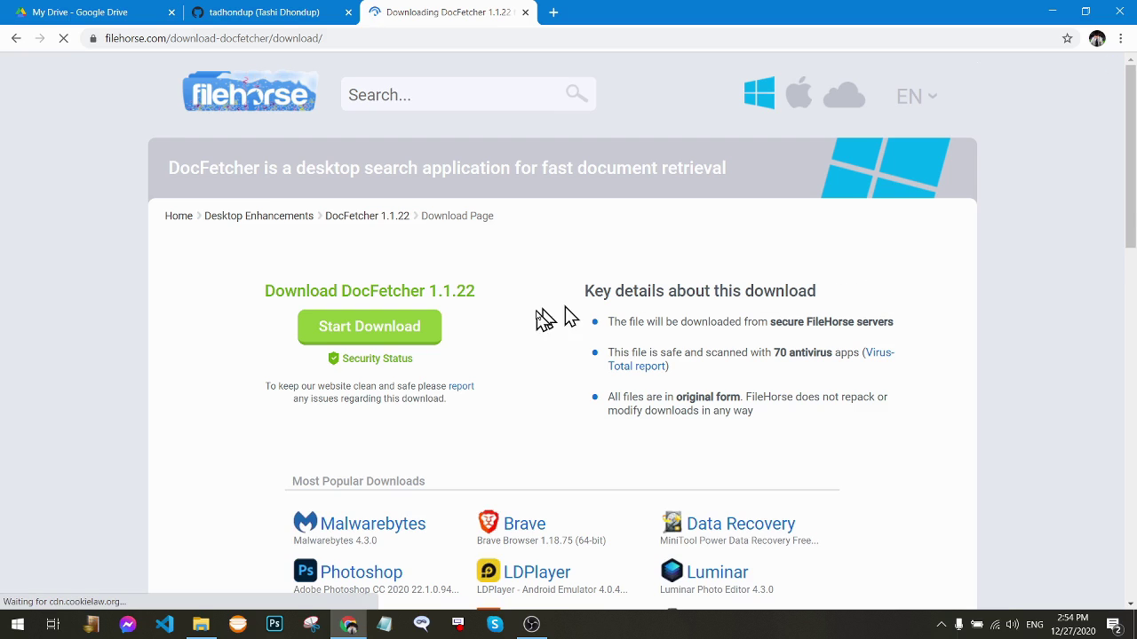
left_click(376, 338)
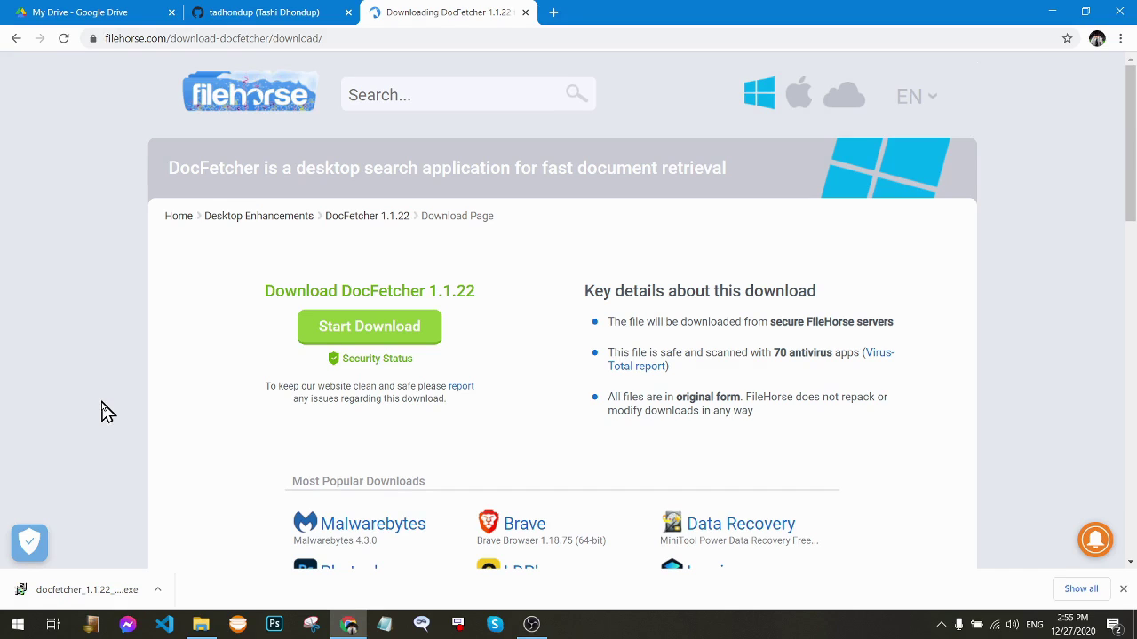
Step: Install DocFetcher 1.1.22 in the default destination folder, run it from the finished setup, and maximize its window
left_click(84, 594)
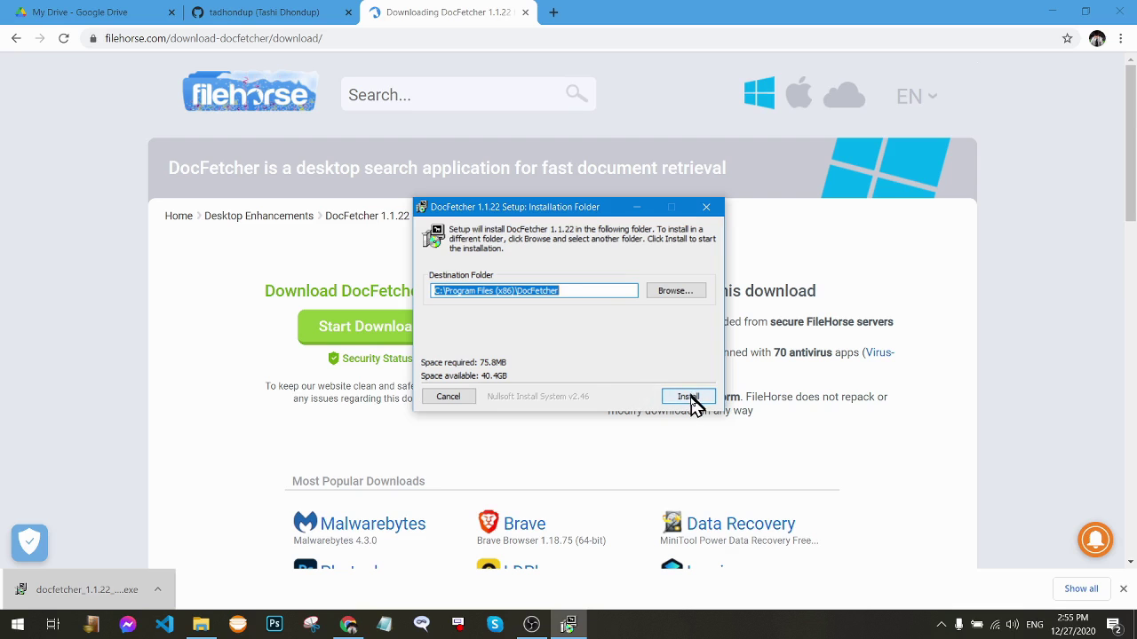
left_click(691, 401)
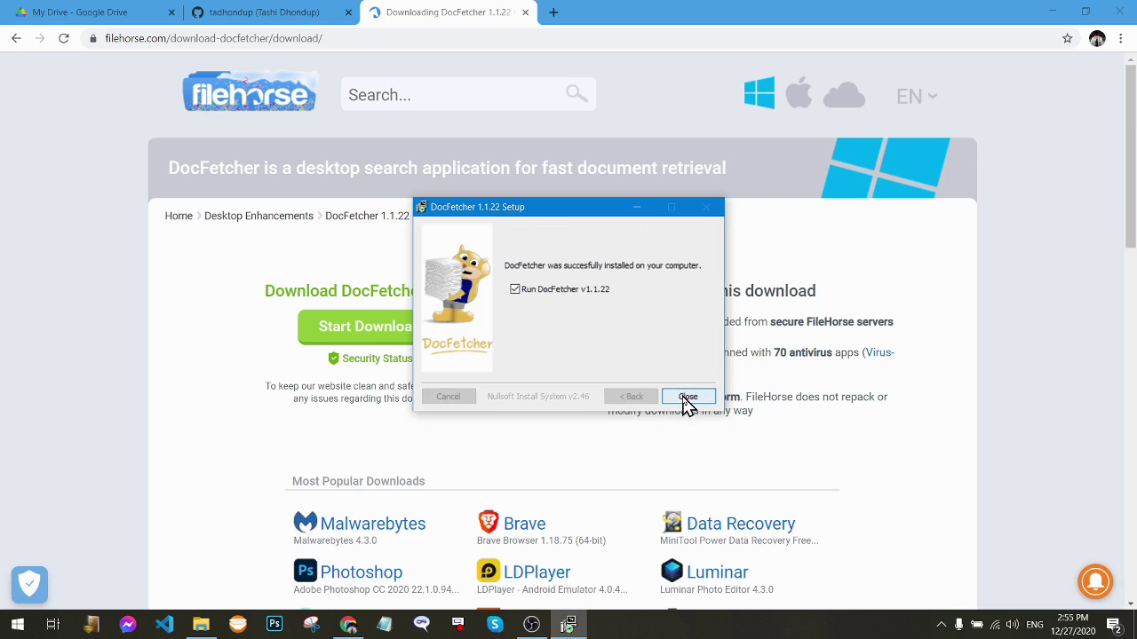
left_click(689, 397)
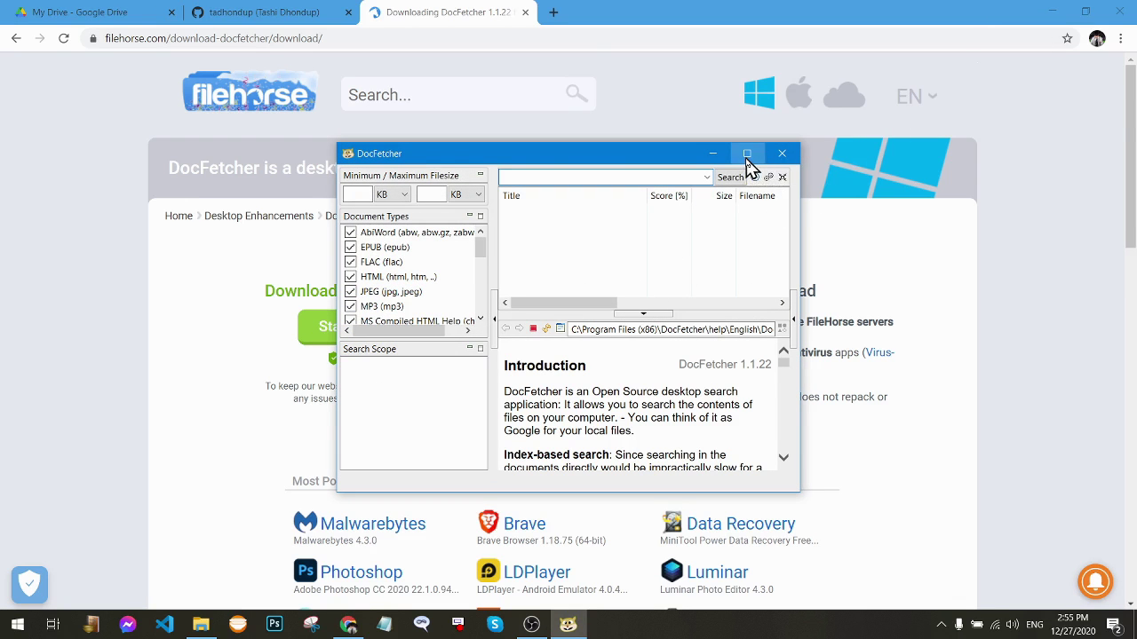
left_click(746, 157)
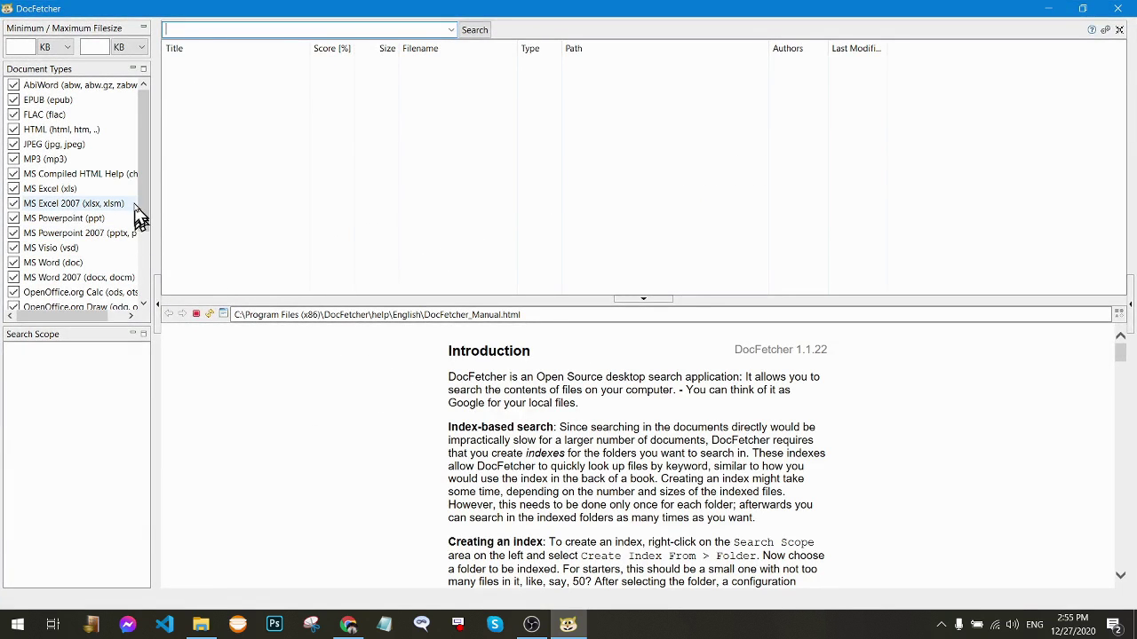
scroll(144, 132, "down", 1)
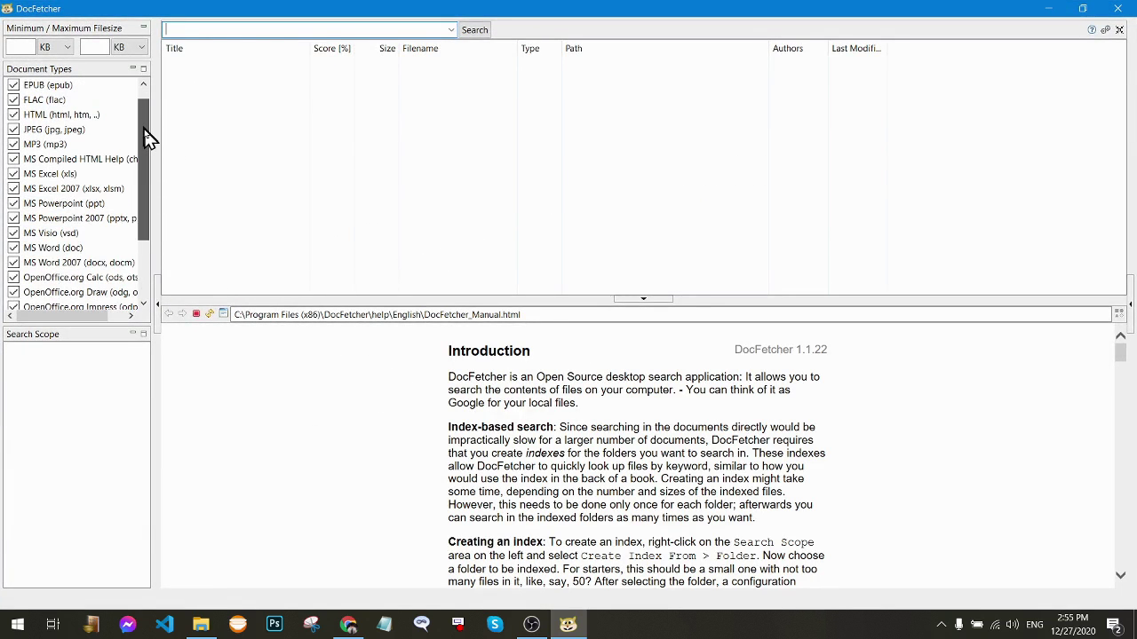
scroll(145, 133, "up", 1)
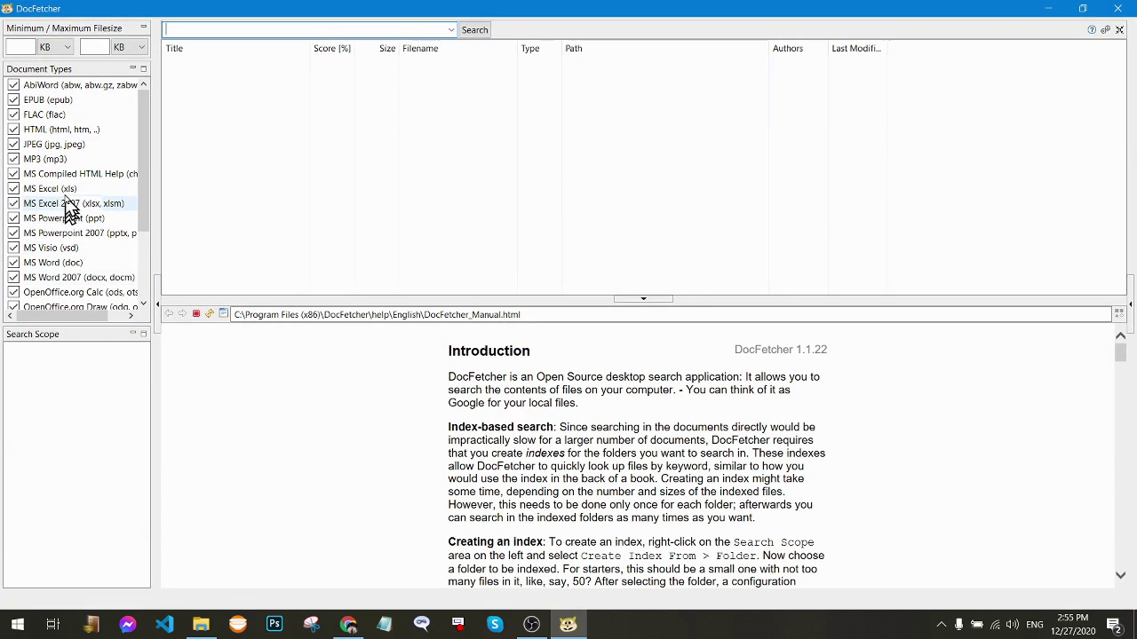
left_click_drag(147, 165, 144, 218)
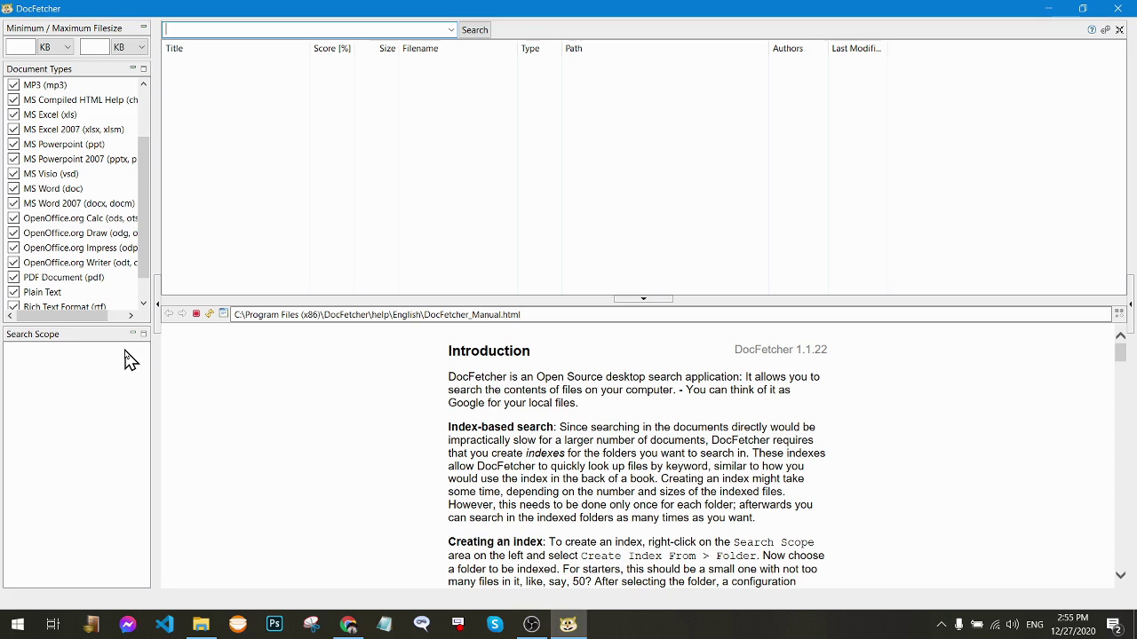
Step: Create a search index from the last Tibetan-named folder on the Desktop, using the default indexing settings
right_click(83, 386)
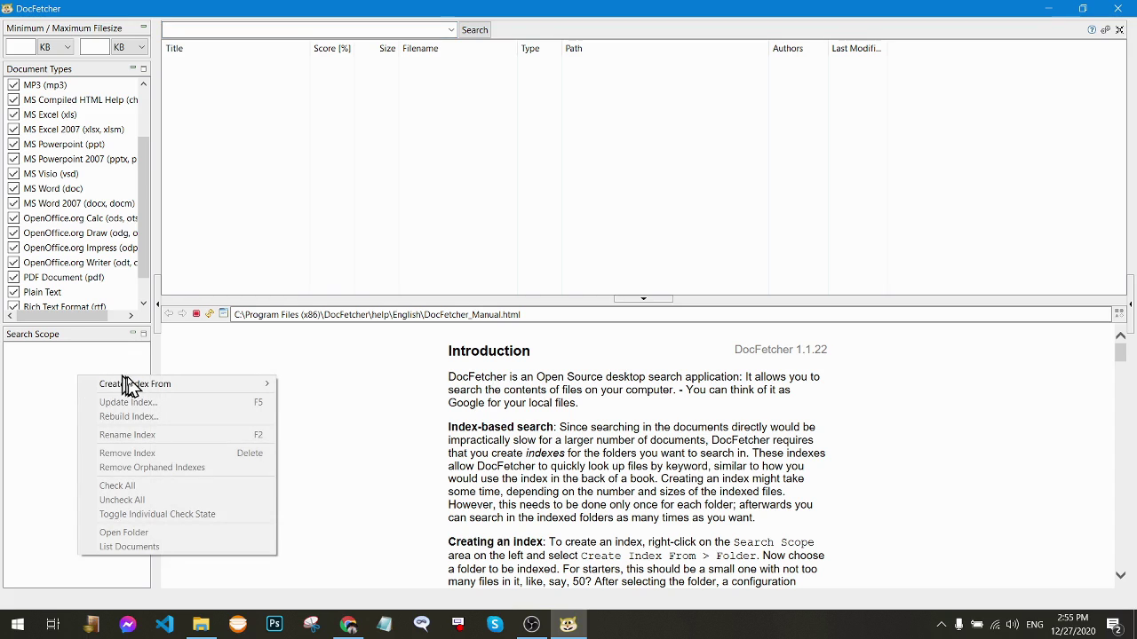
mouse_move(172, 388)
left_click(305, 384)
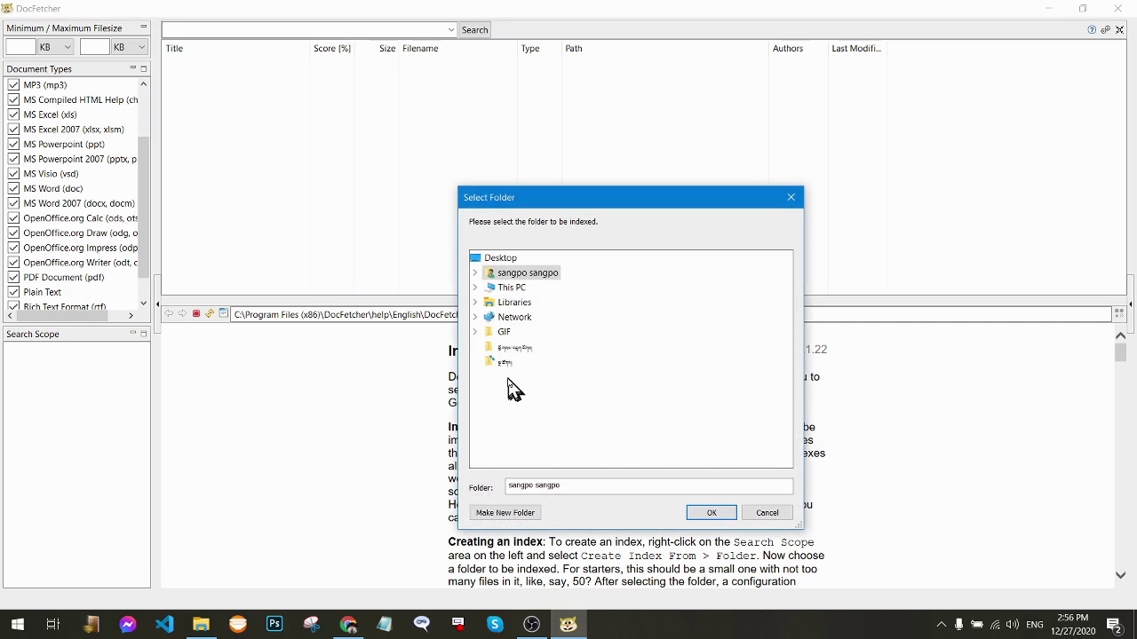
left_click(503, 363)
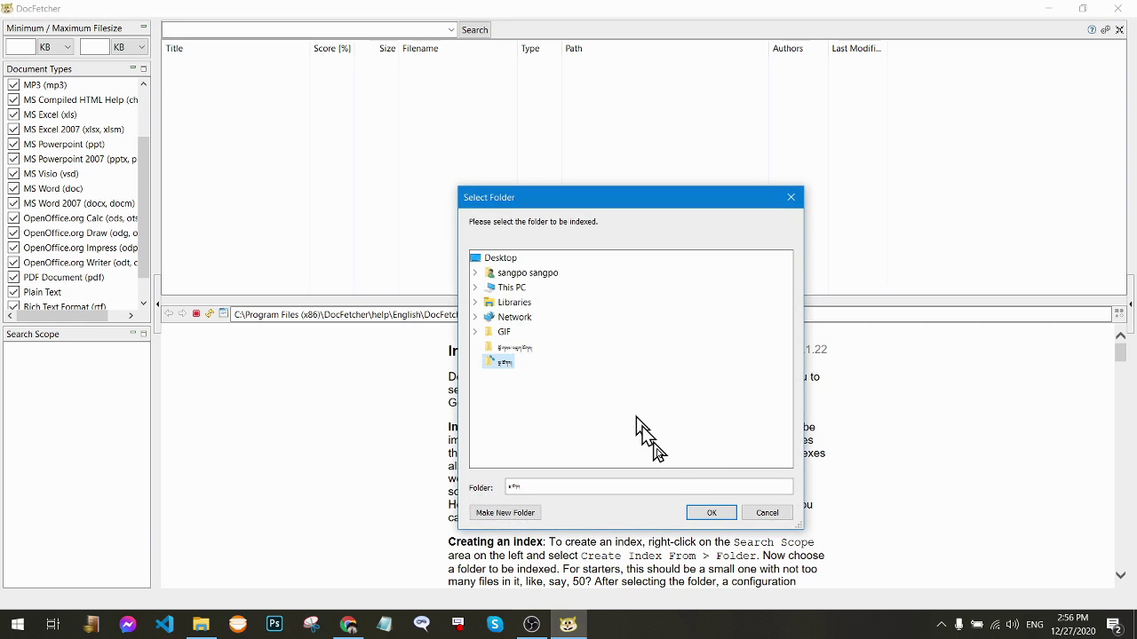
left_click(713, 513)
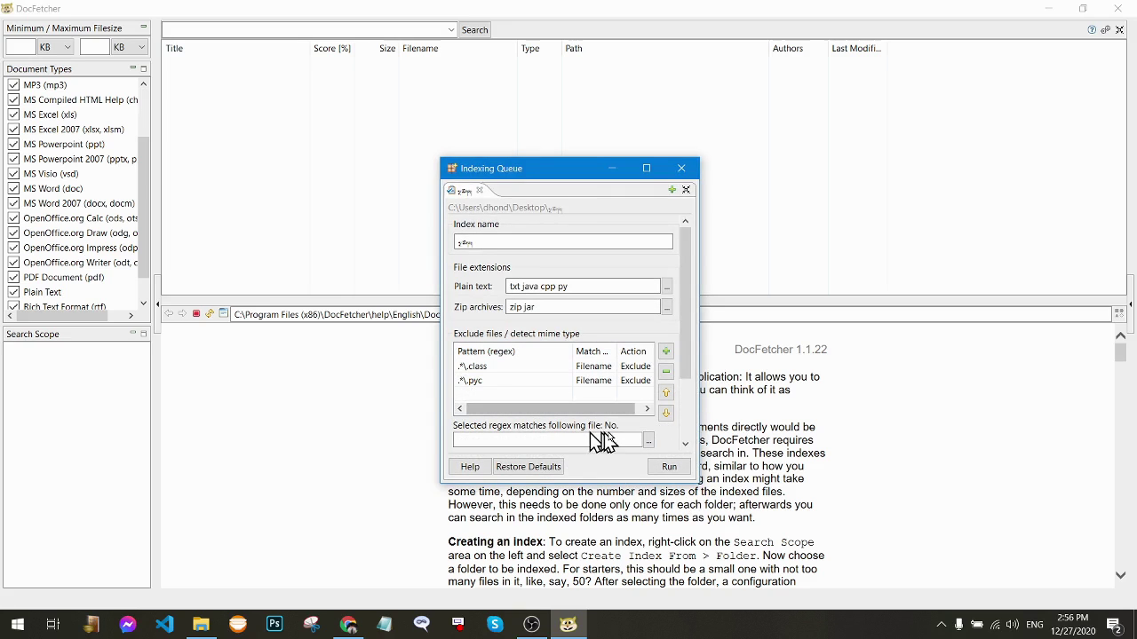
left_click(671, 467)
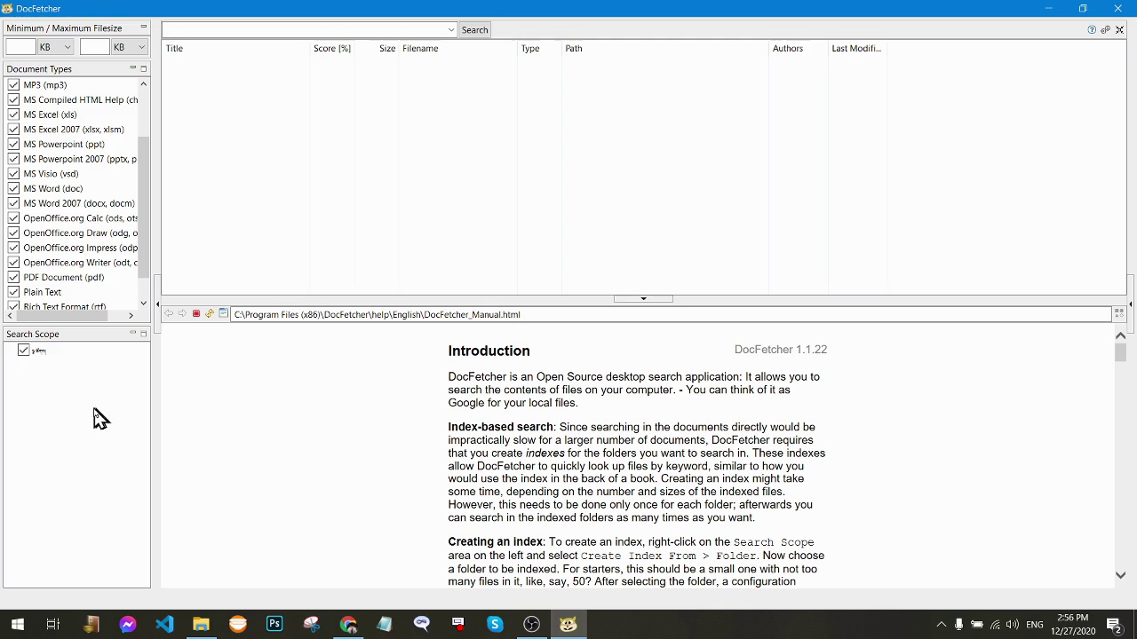
left_click(44, 354)
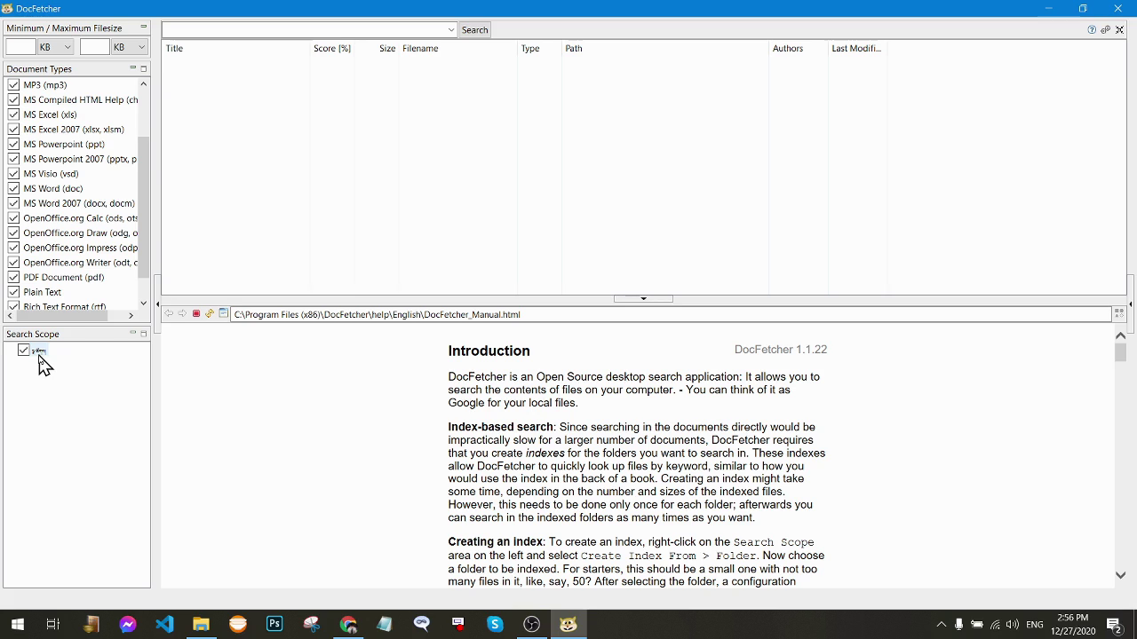
Step: Switch to the Tibetan keyboard and search the indexed folder for the Tibetan phrase "དོན་དམ" in quotation marks
left_click(209, 27)
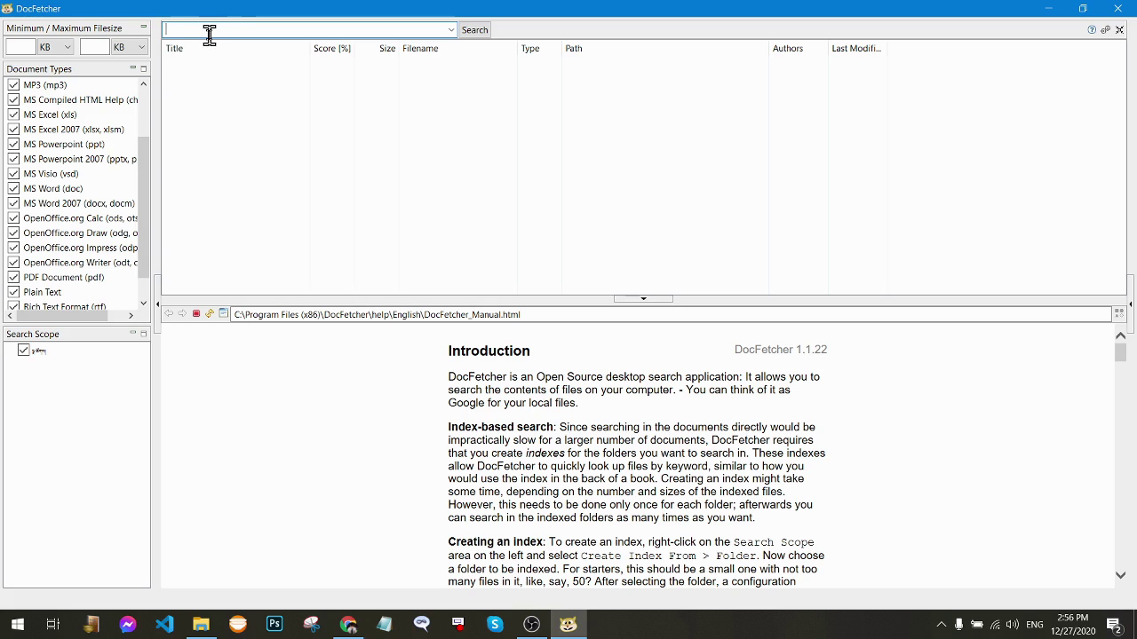
type("\"")
type("do")
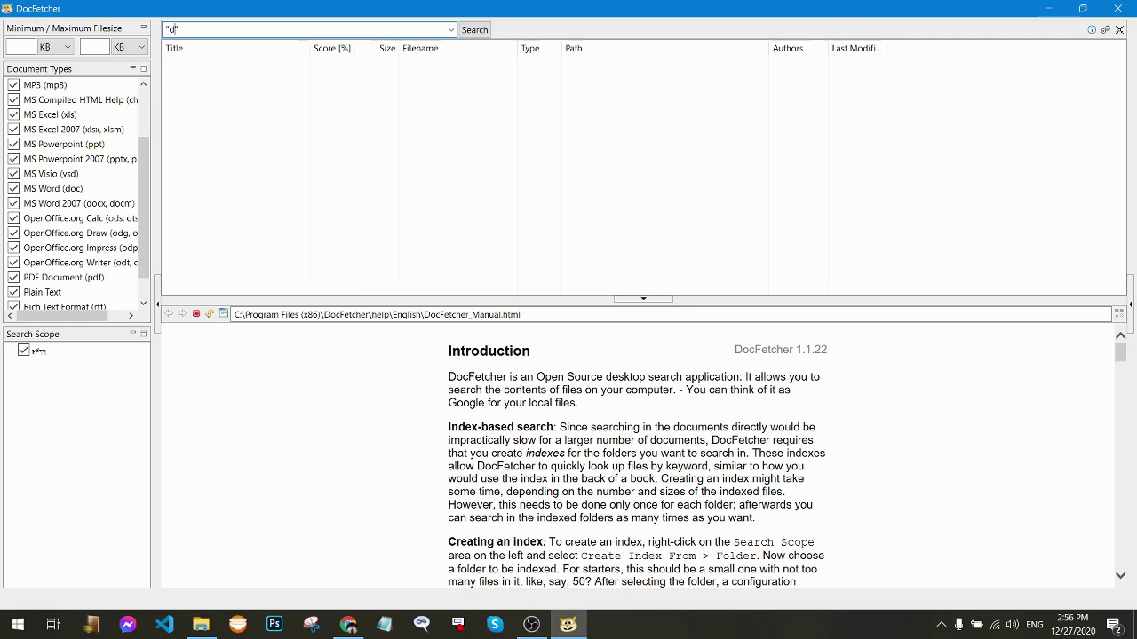
key("super+space")
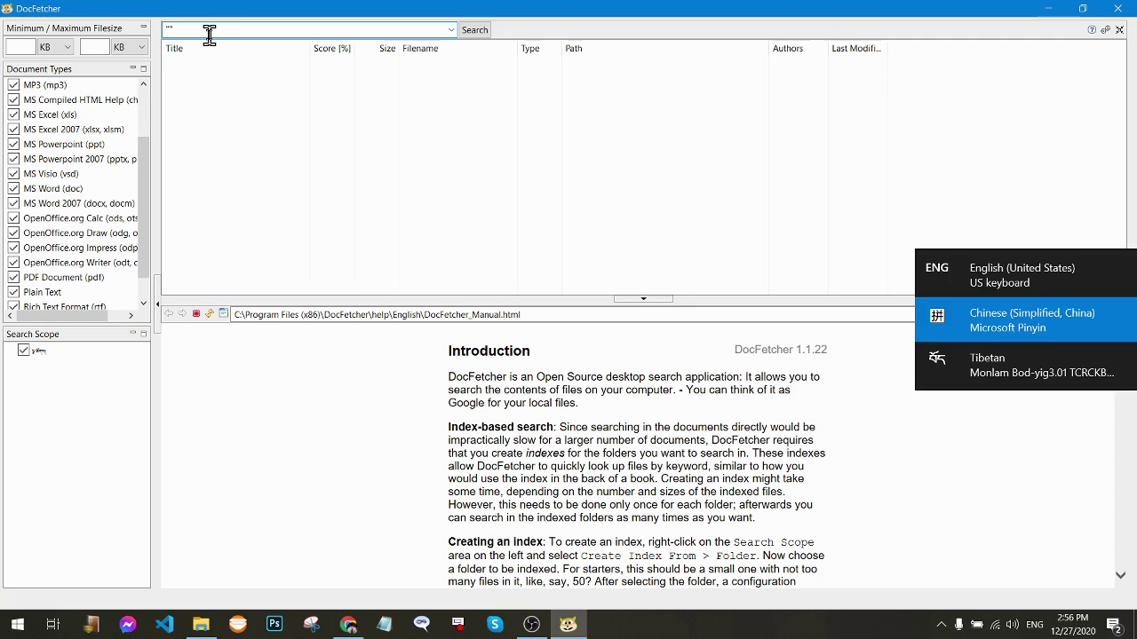
key("super+space")
type("རང")
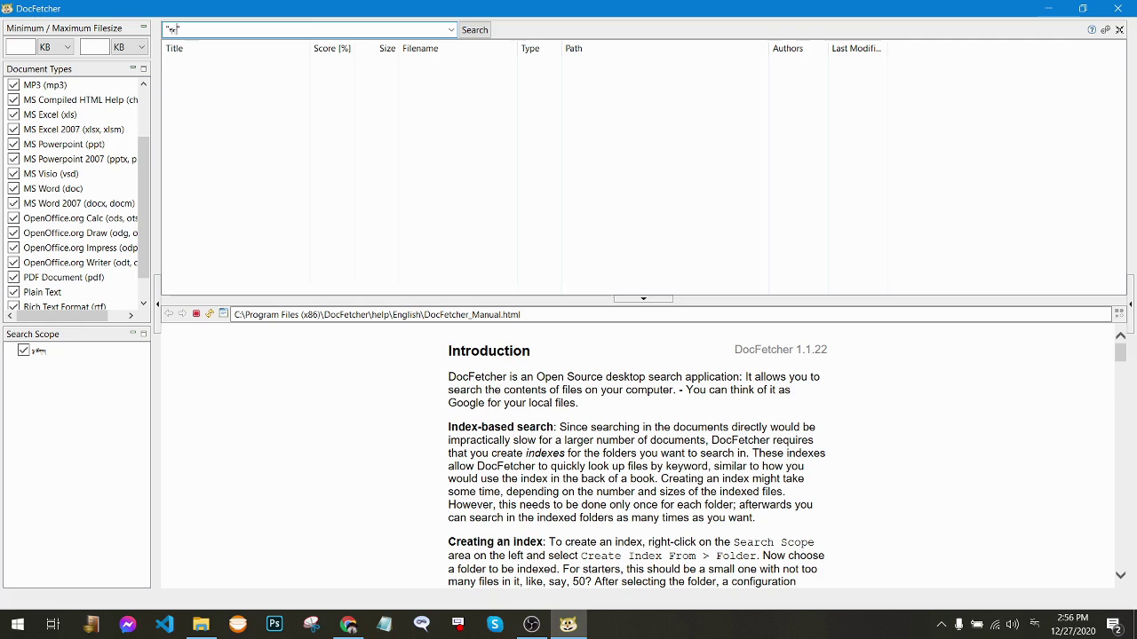
type("ས")
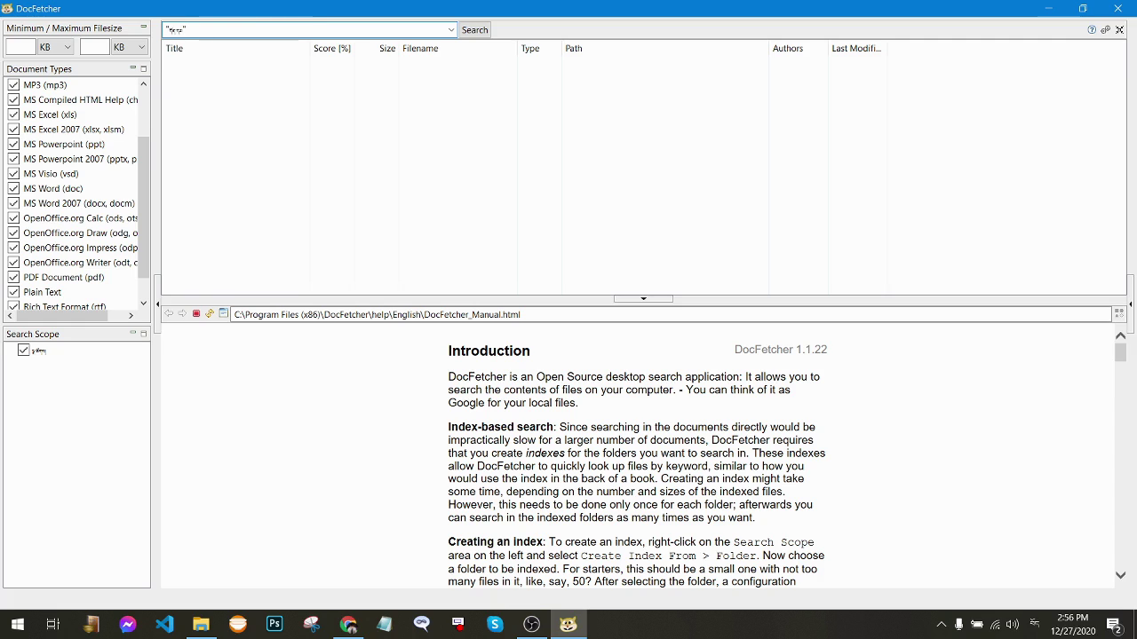
key("Return")
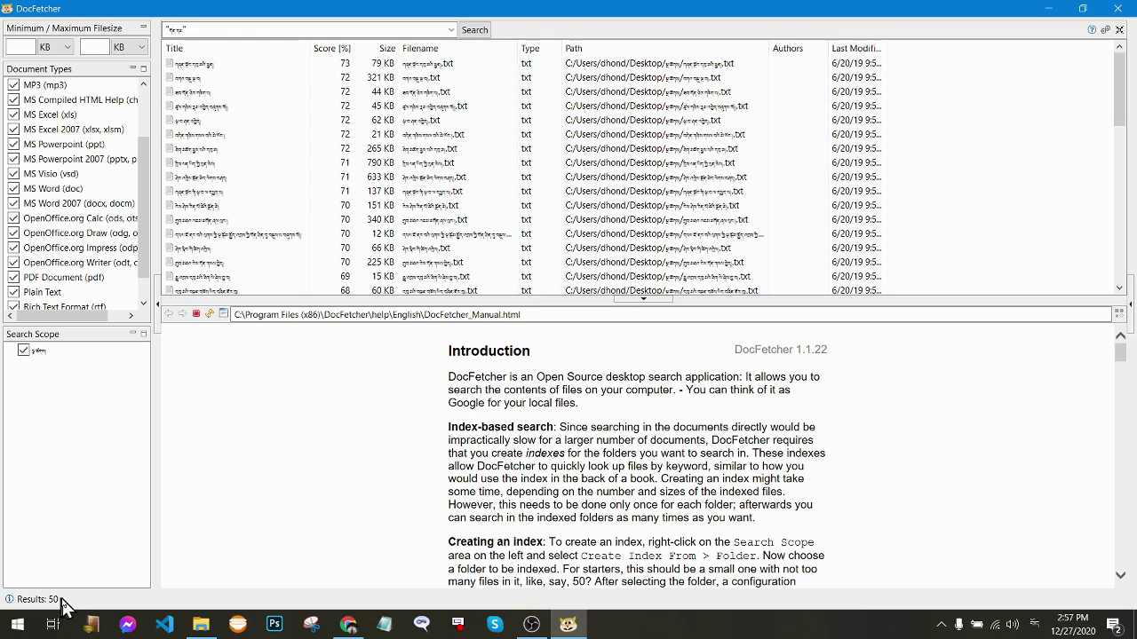
Step: Preview the 45 KB text file in the results, open the 21 KB one in Notepad, and close it
left_click(212, 108)
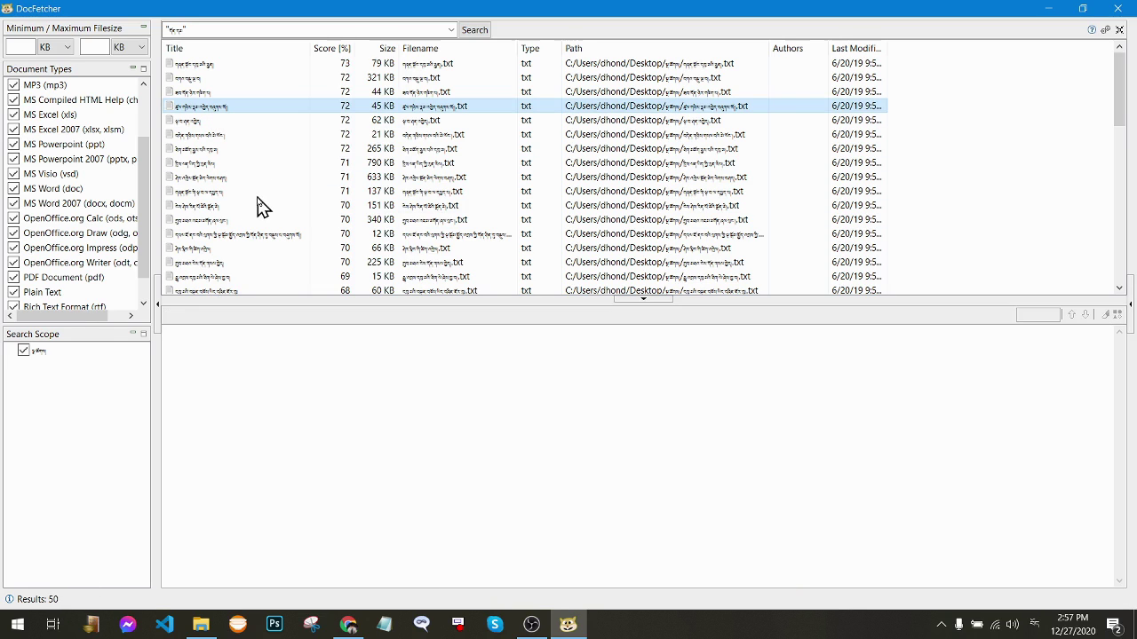
double_click(215, 136)
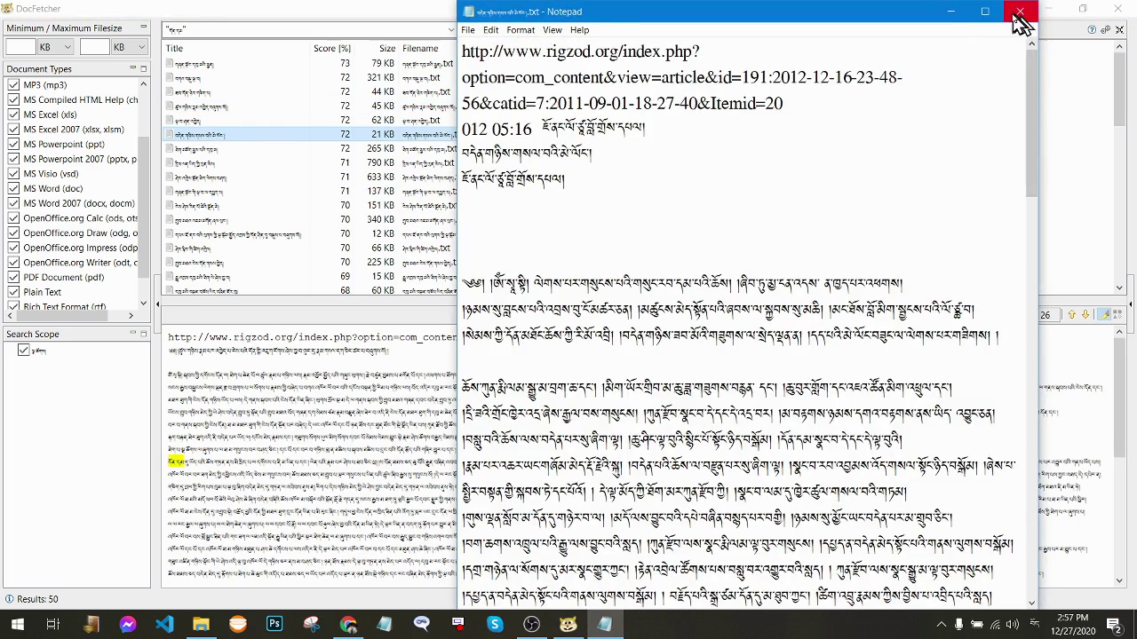
left_click(1019, 13)
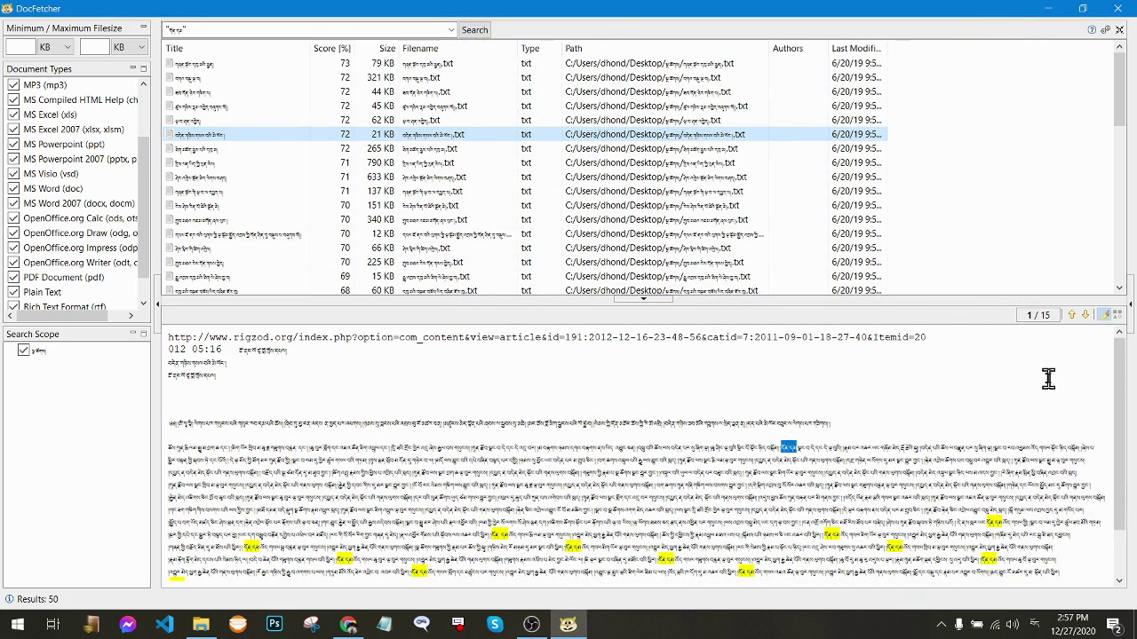
Step: Set the fixed-width preview font to Courier New size 16 in the preferences and apply it
left_click(1106, 31)
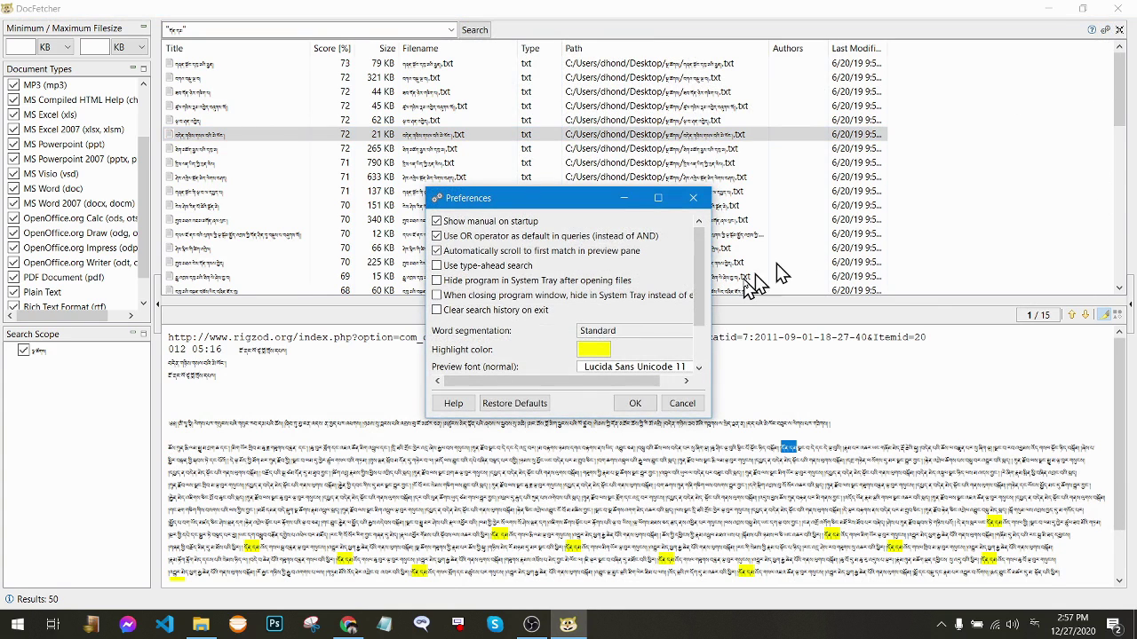
left_click_drag(712, 356, 830, 362)
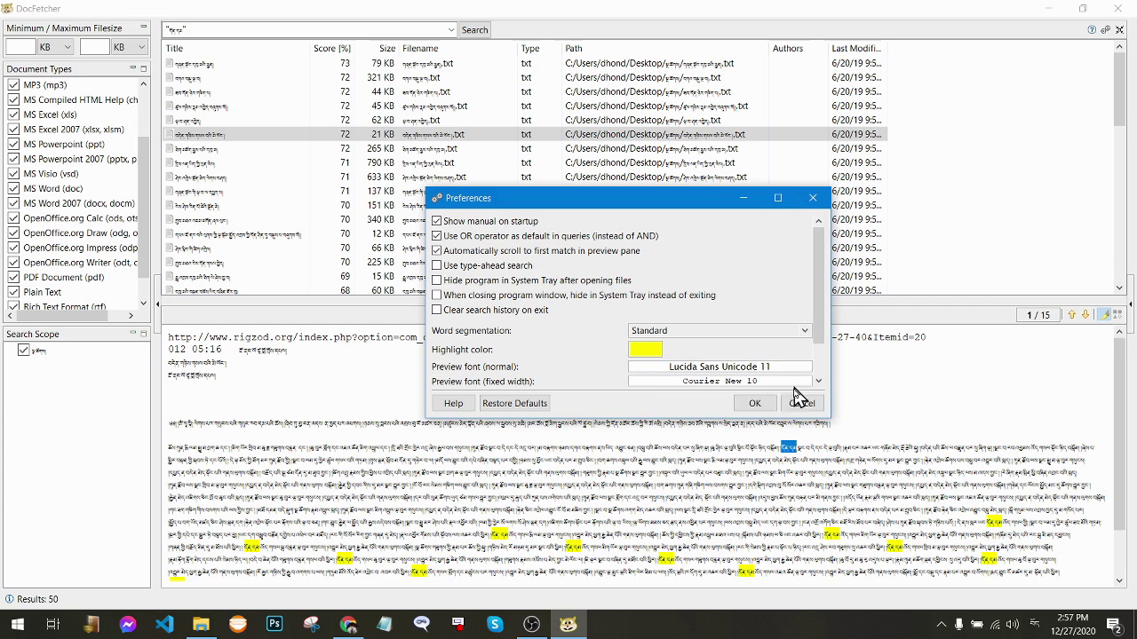
left_click(804, 334)
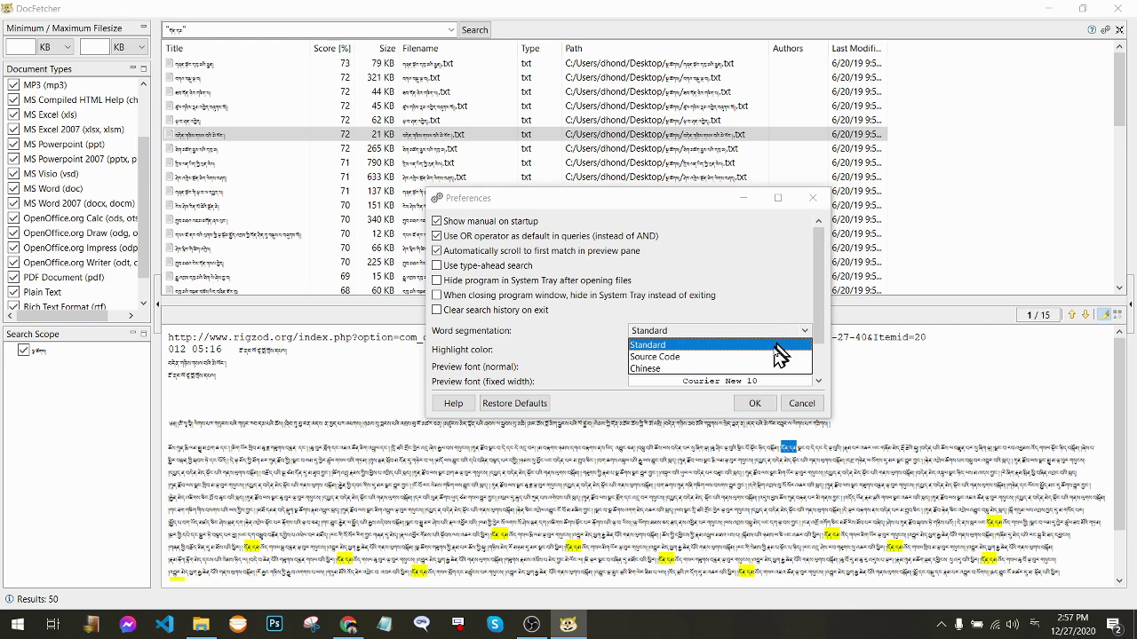
left_click(751, 382)
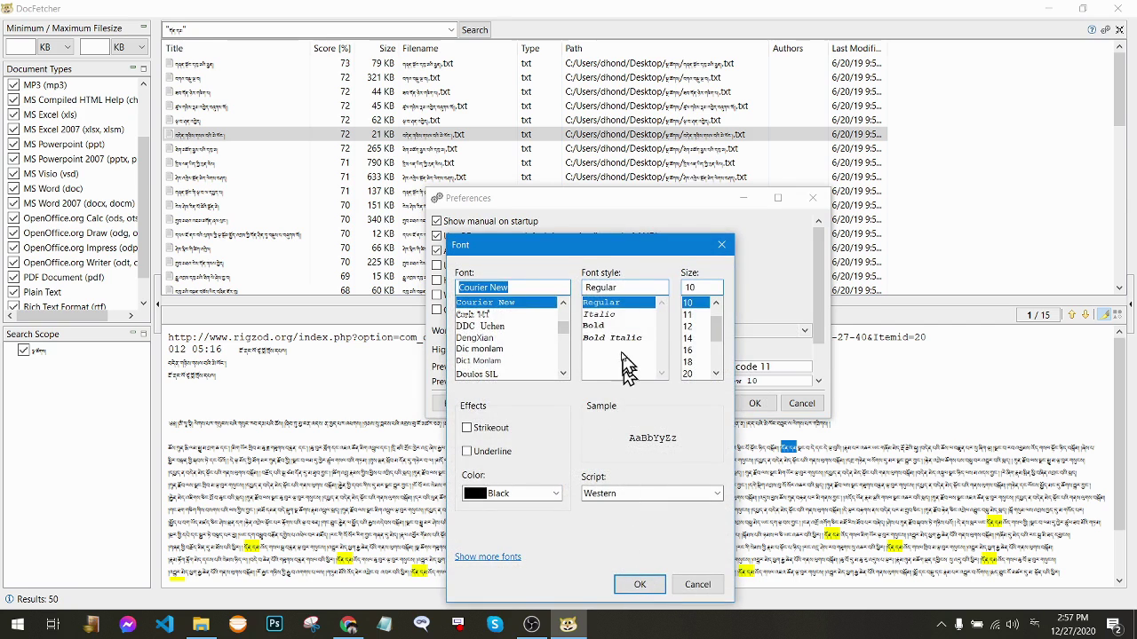
left_click(688, 326)
left_click(690, 338)
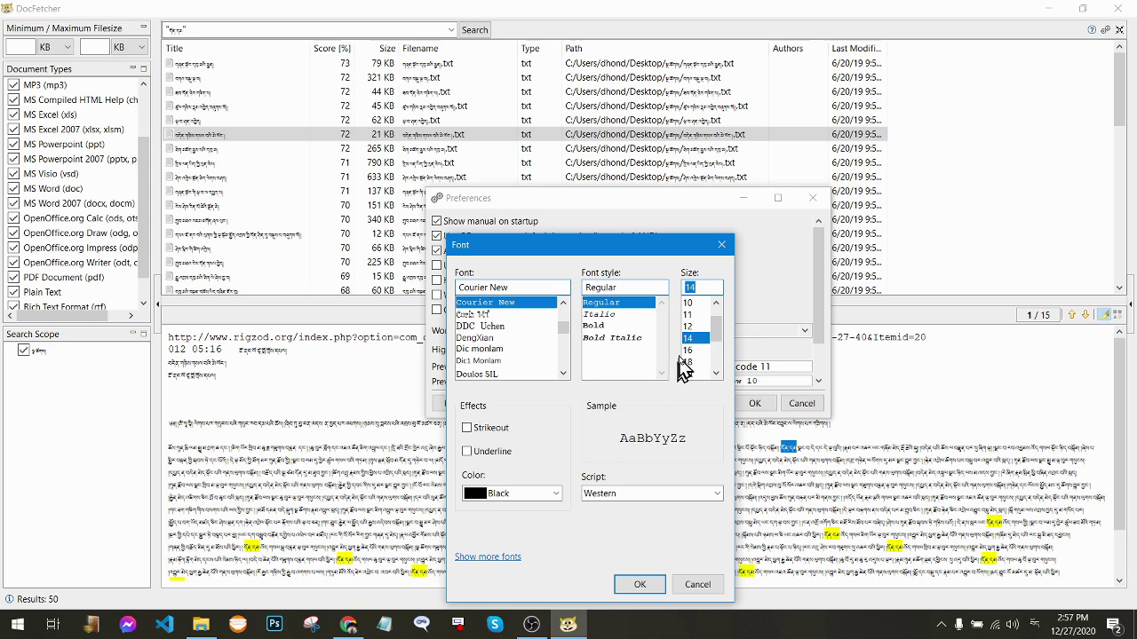
left_click(688, 351)
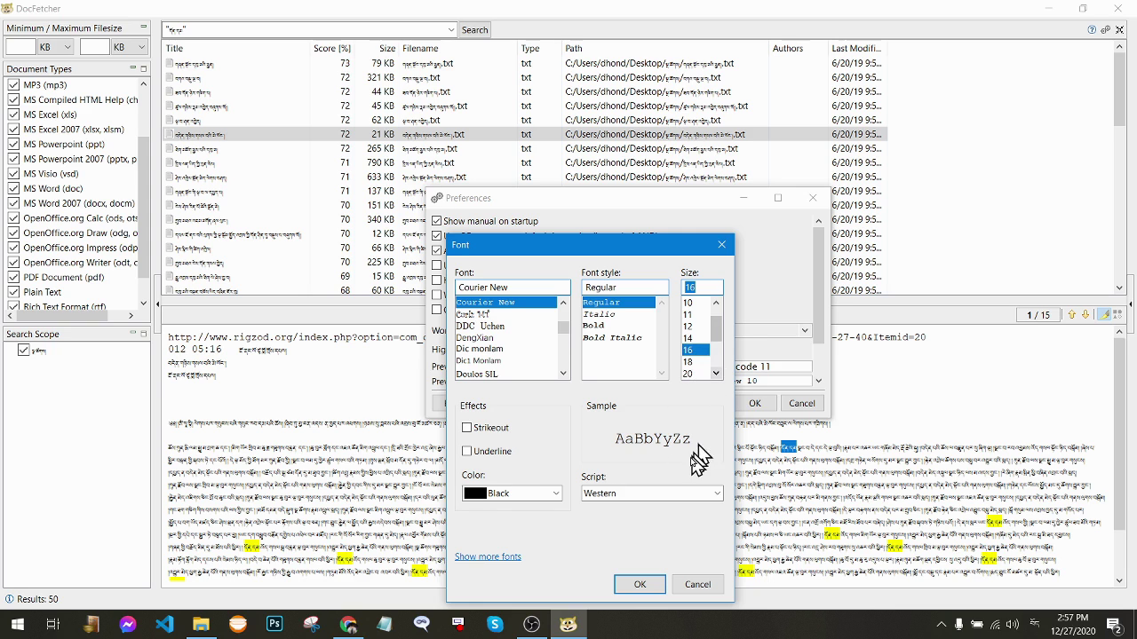
left_click(639, 584)
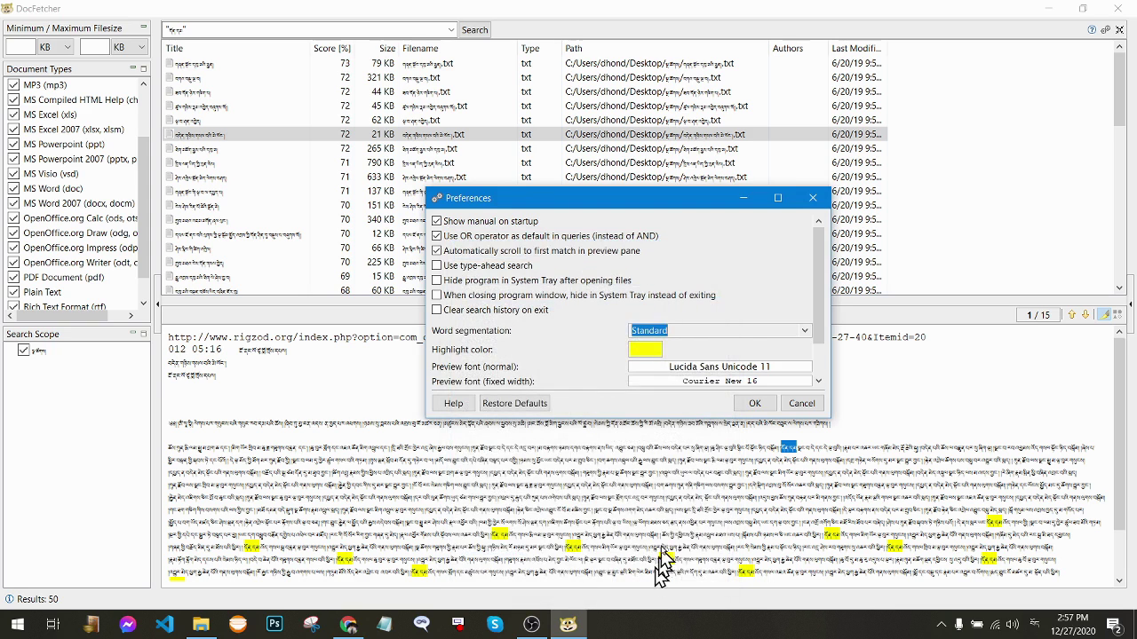
left_click(754, 402)
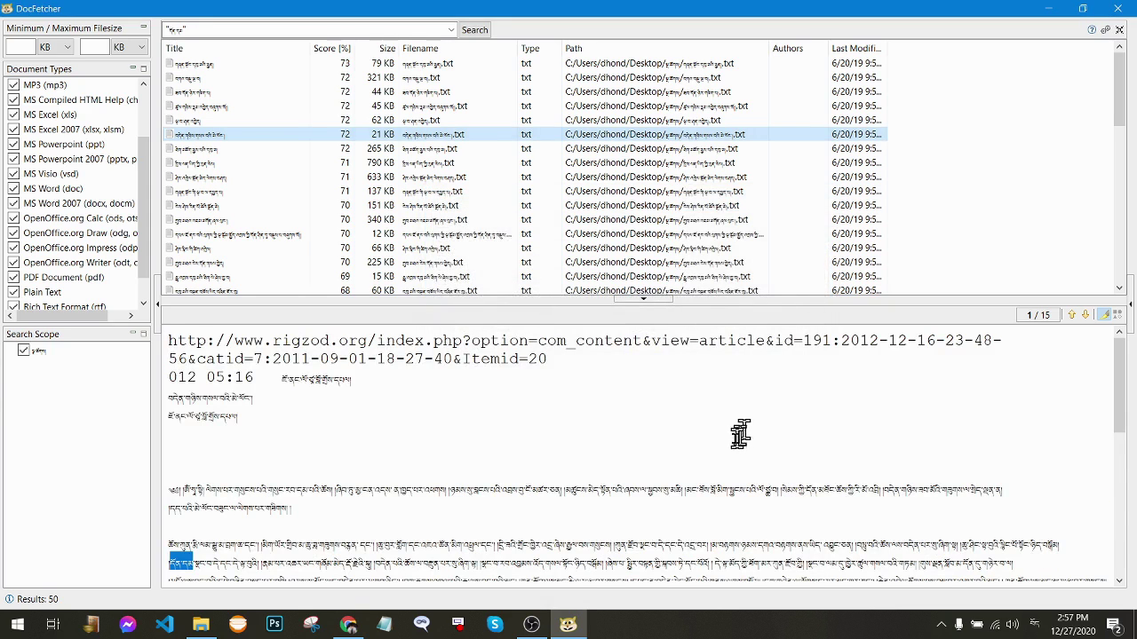
Step: Step through the phrase matches in the 21 KB file's preview up to the eleventh, and switch match highlighting off and back on
left_click_drag(1122, 391, 1114, 498)
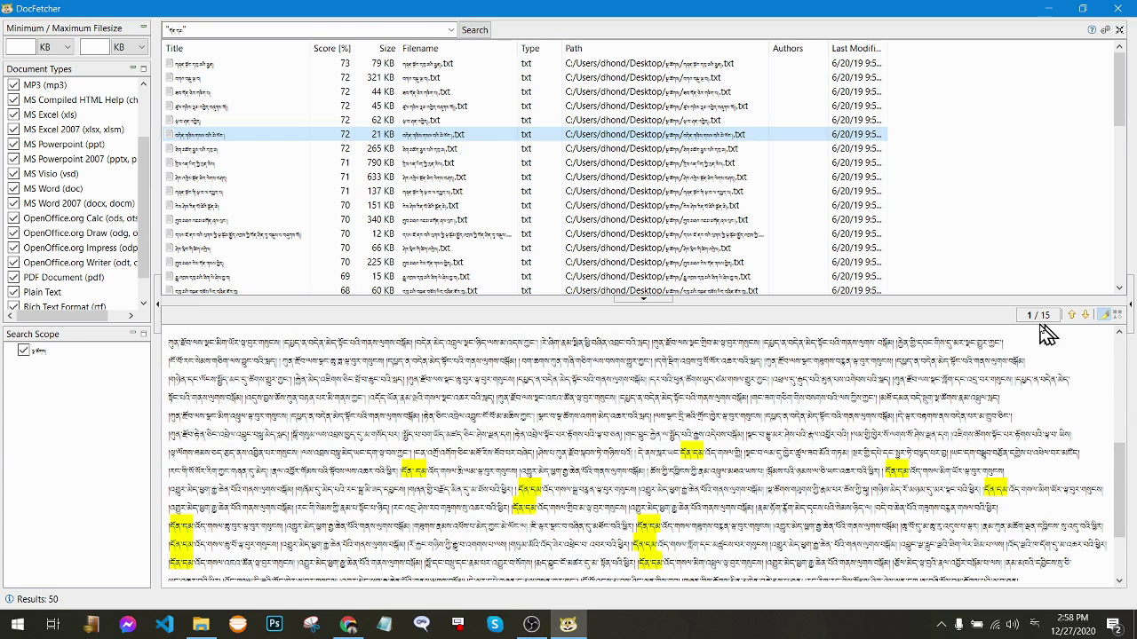
left_click(1085, 316)
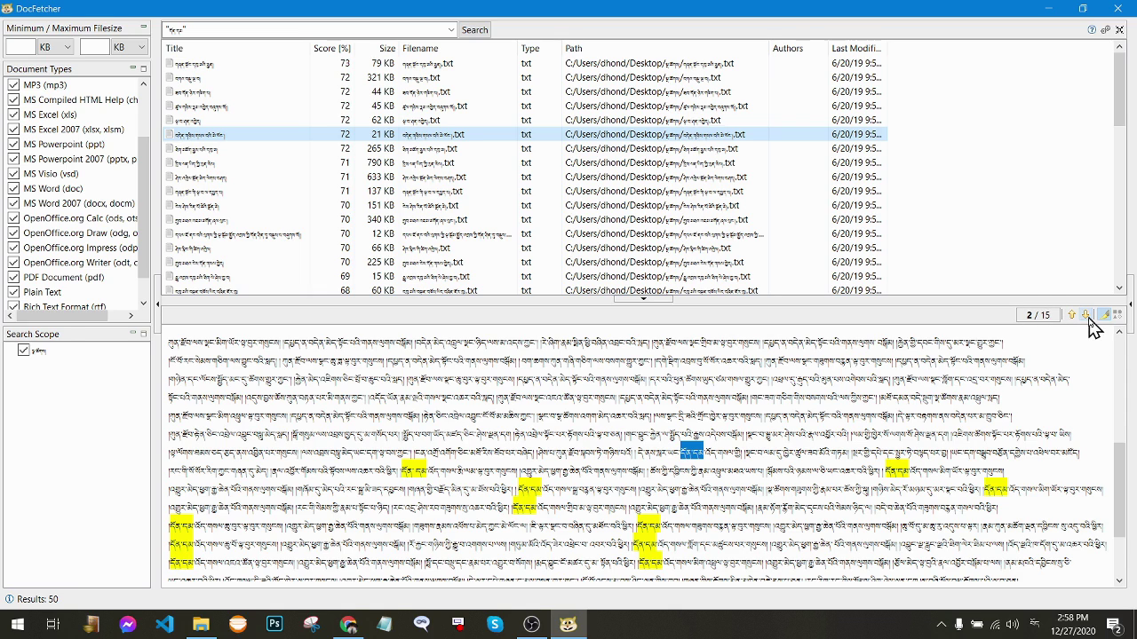
left_click(1086, 315)
left_click(1086, 315)
left_click(1085, 315)
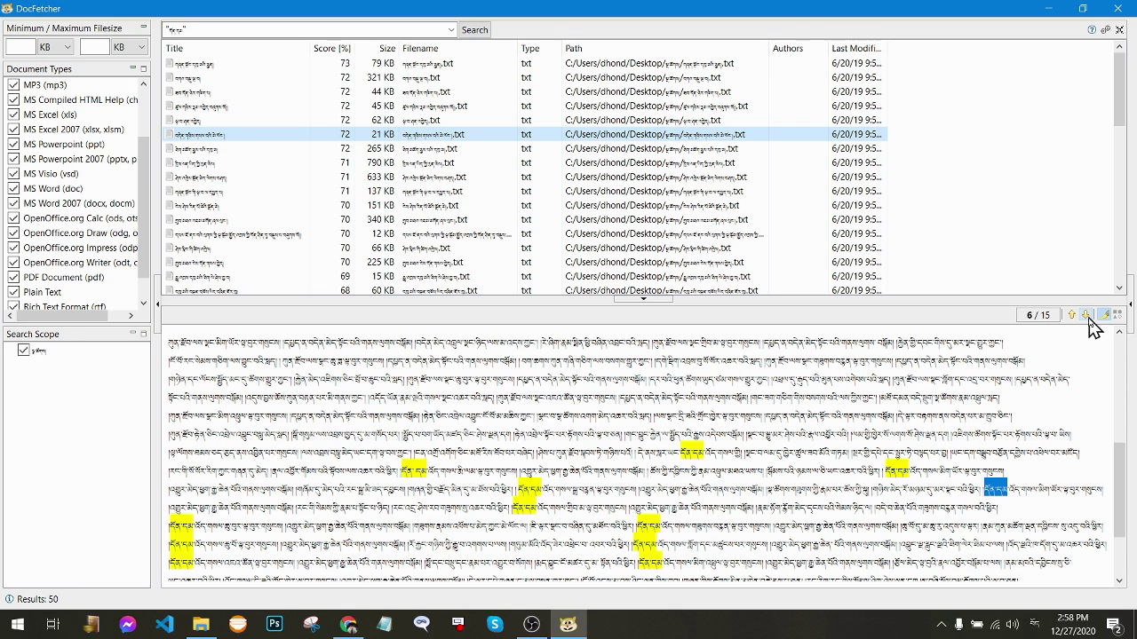
left_click(1085, 315)
left_click(1086, 315)
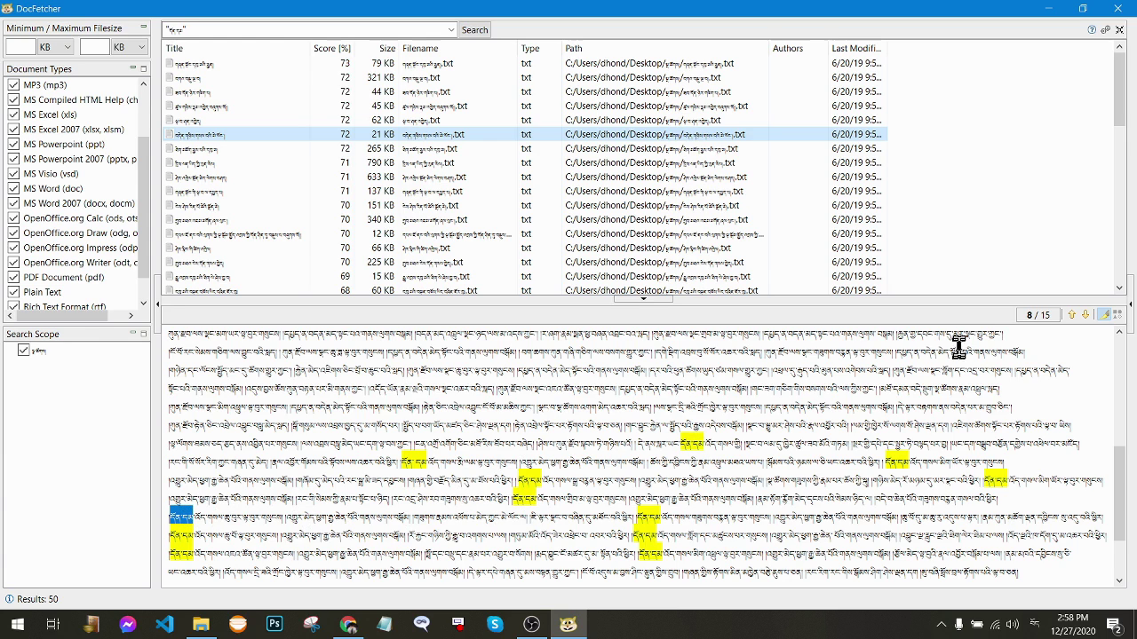
left_click(1086, 315)
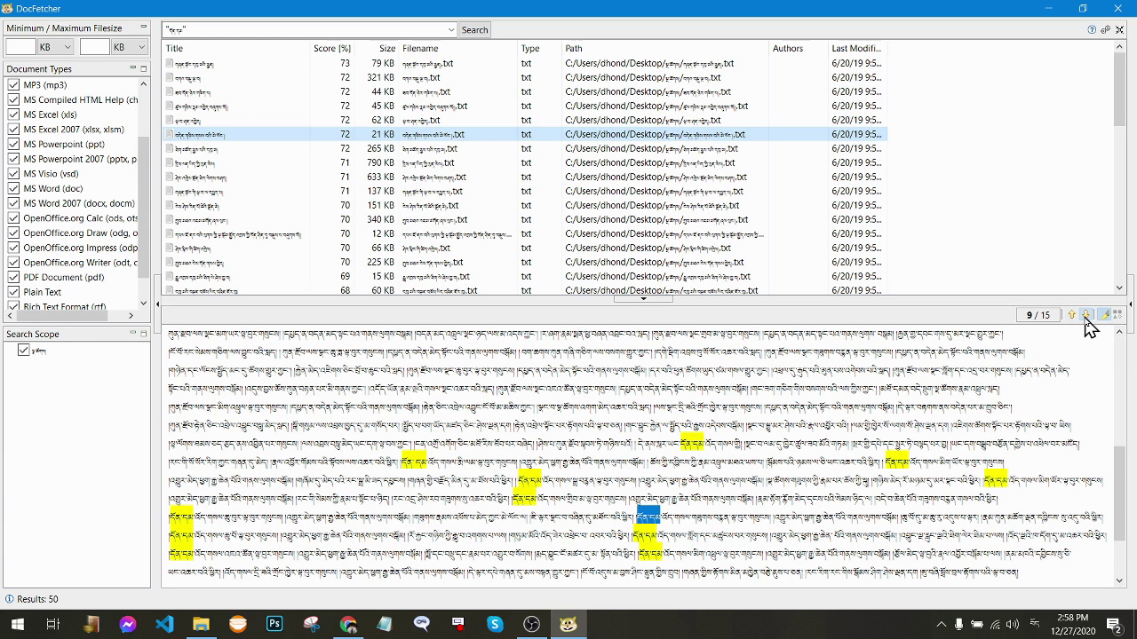
left_click(1086, 315)
left_click(1085, 315)
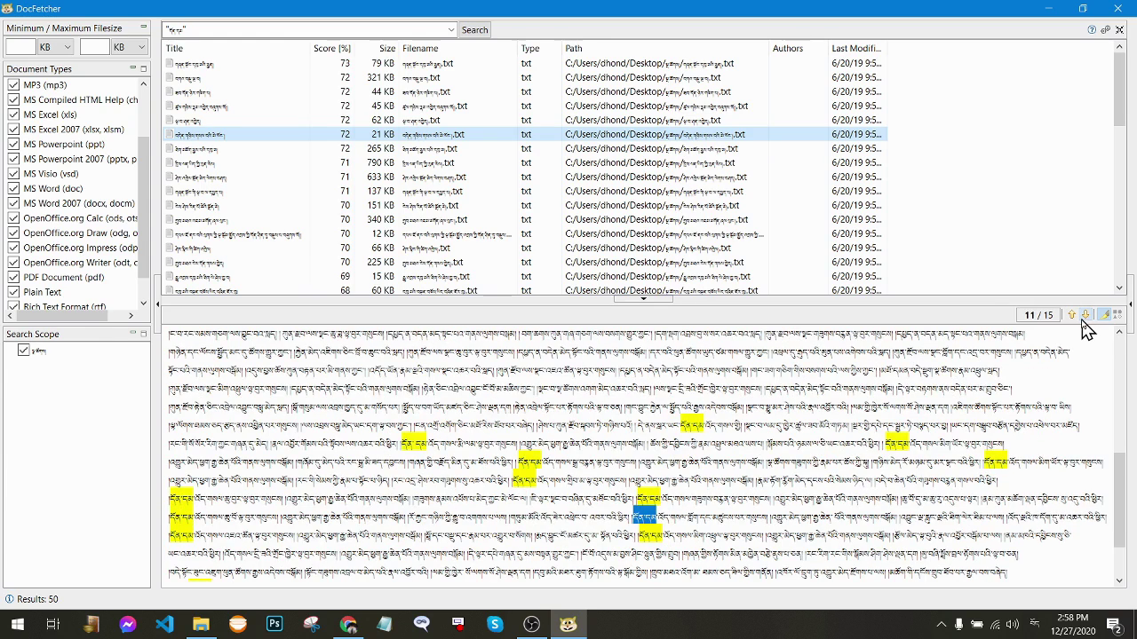
left_click(1104, 316)
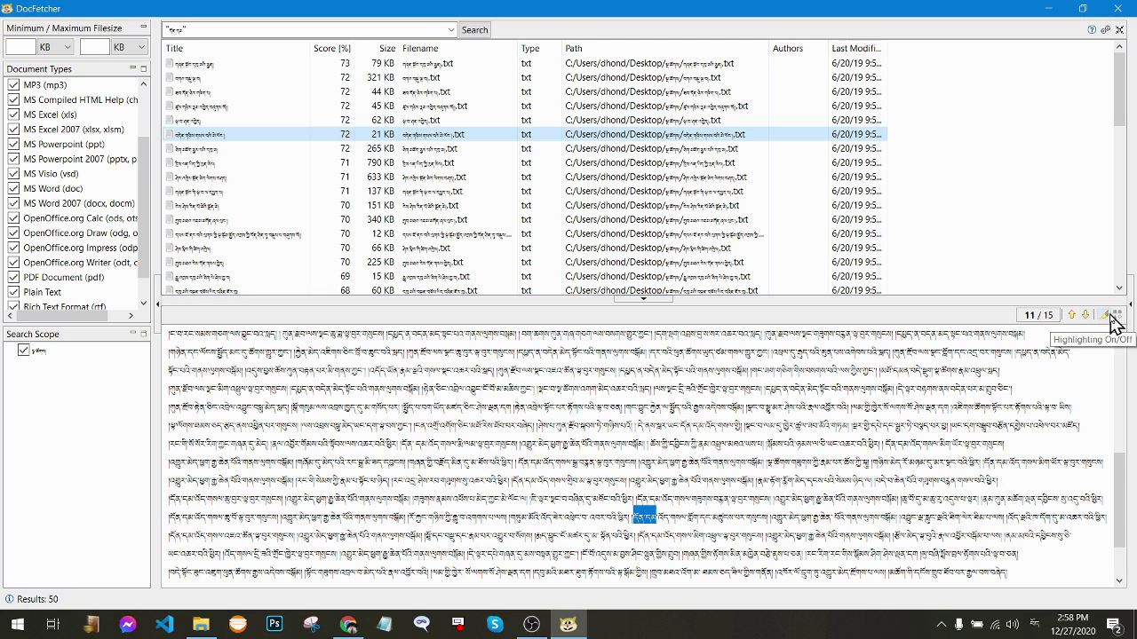
left_click(1109, 318)
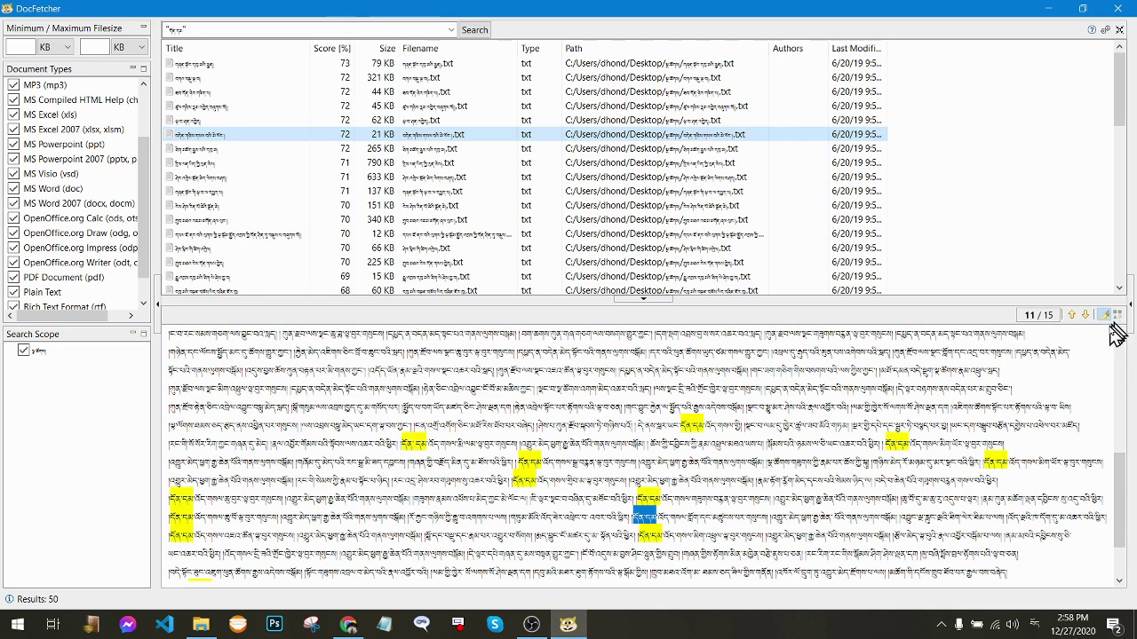
Step: Change the preview highlight color to red in the preferences and apply it
left_click(1105, 32)
left_click(589, 350)
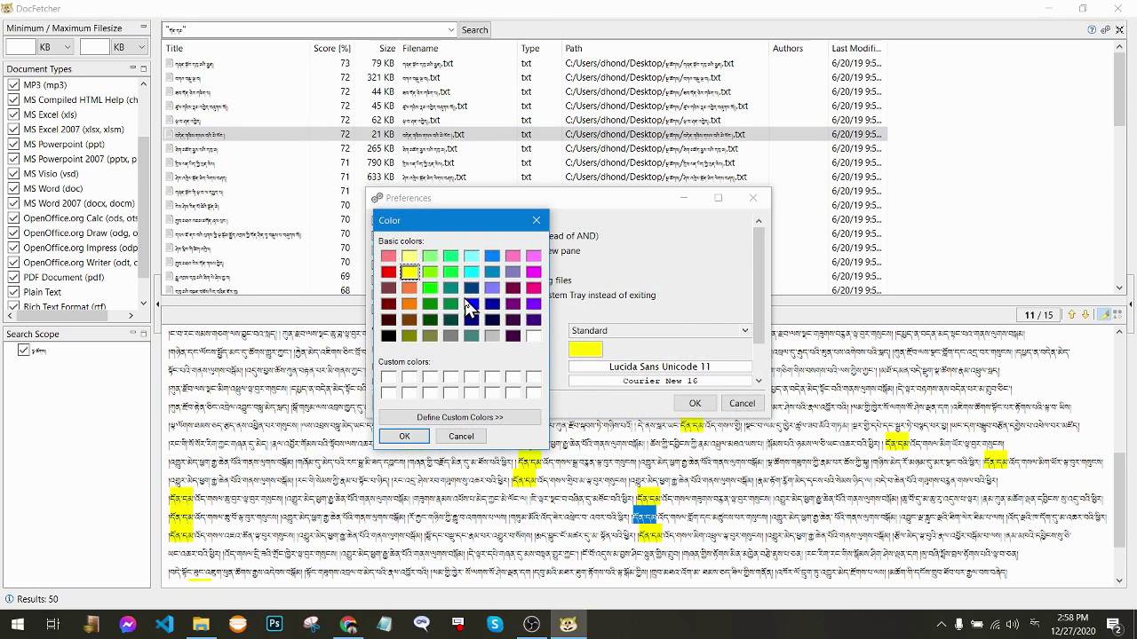
left_click(388, 272)
left_click(402, 434)
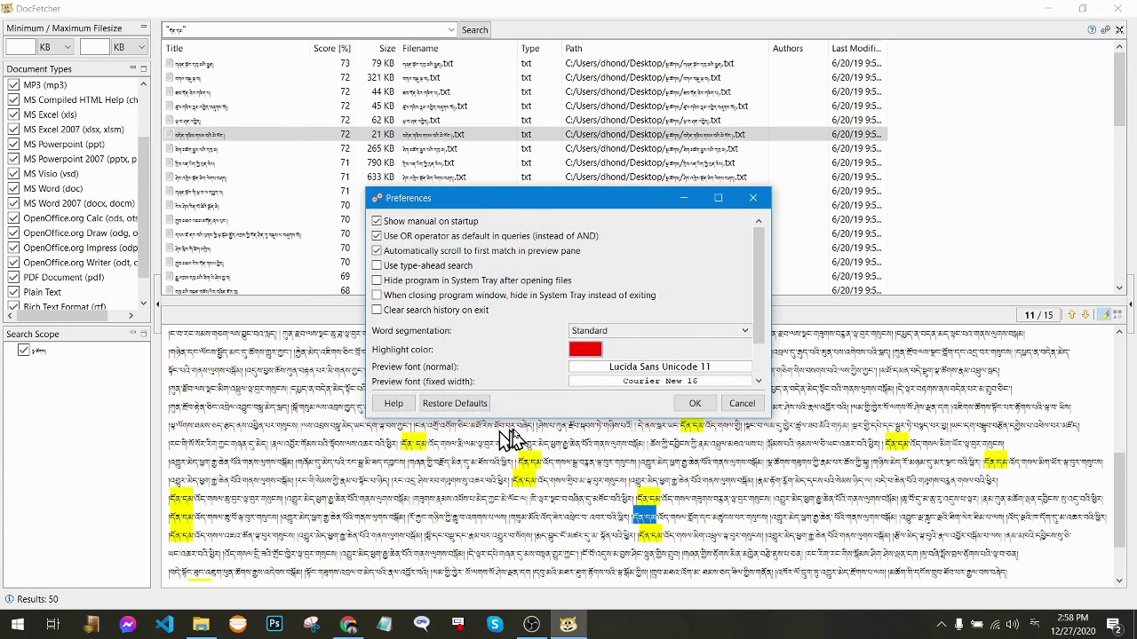
left_click(694, 404)
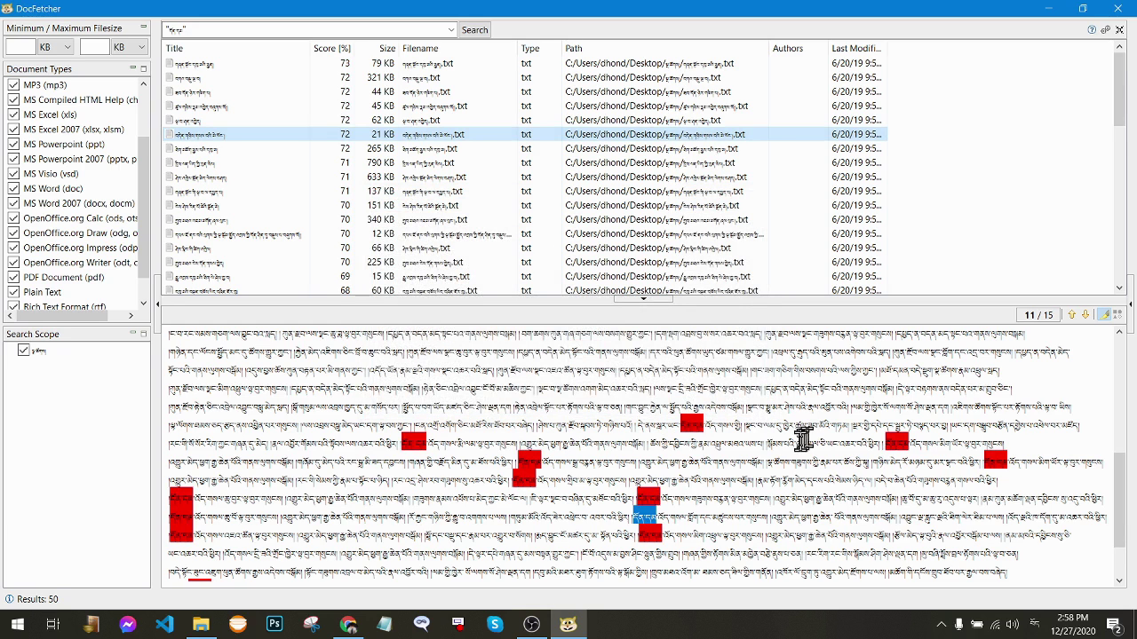
Step: Advance two more matches in the 21 KB file, and preview the 633 KB file up to its fourth match
left_click(1086, 315)
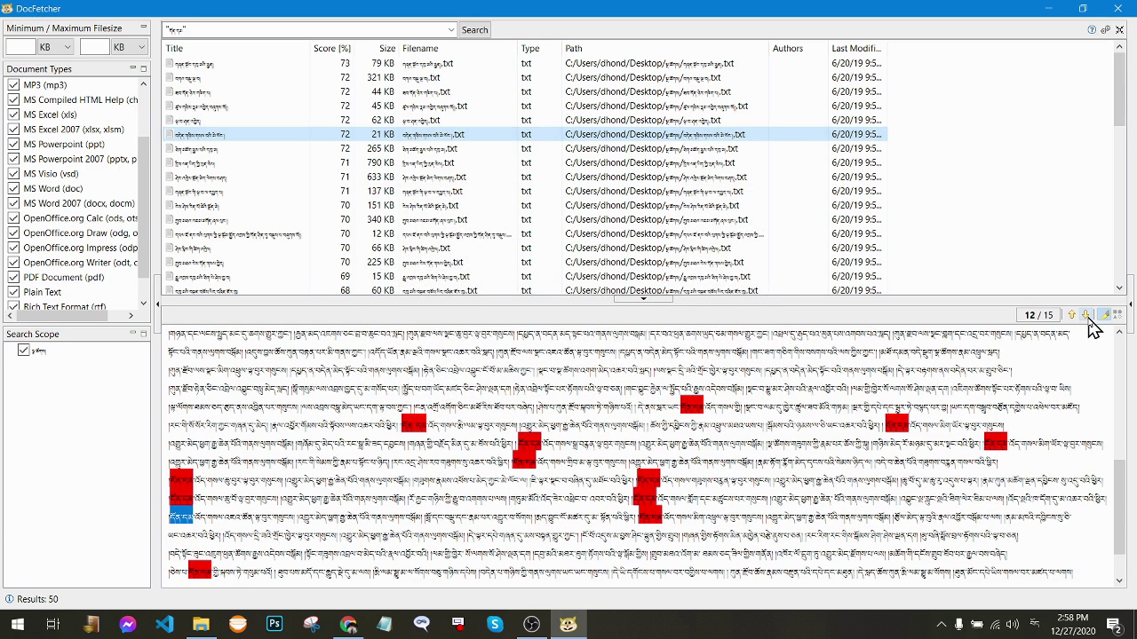
left_click(1085, 315)
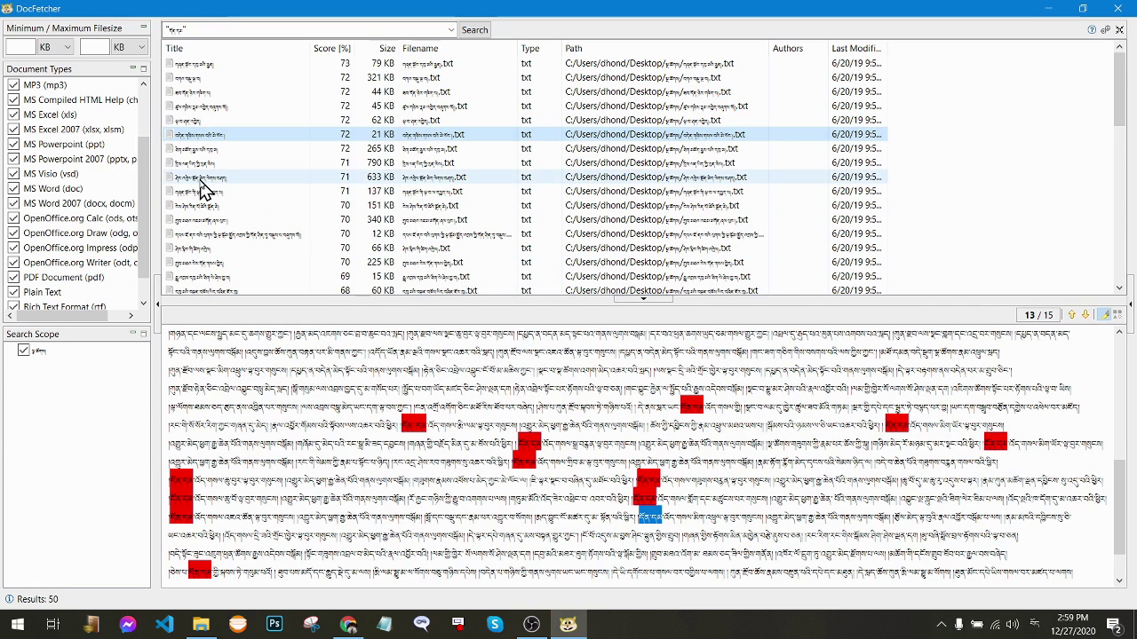
left_click(200, 177)
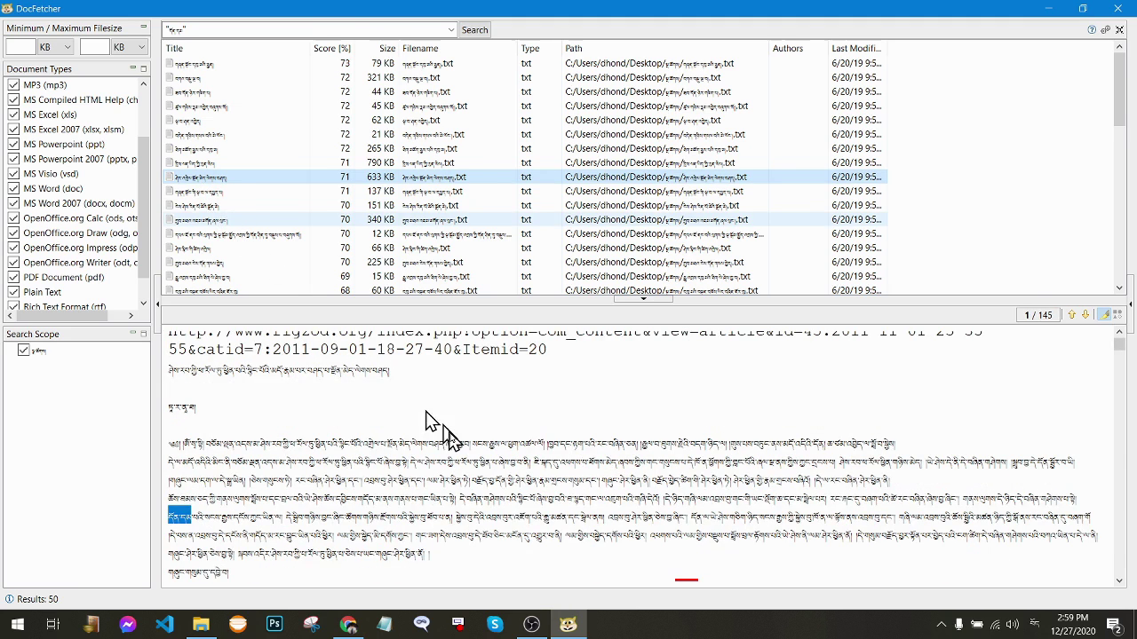
left_click(1086, 316)
left_click(1085, 316)
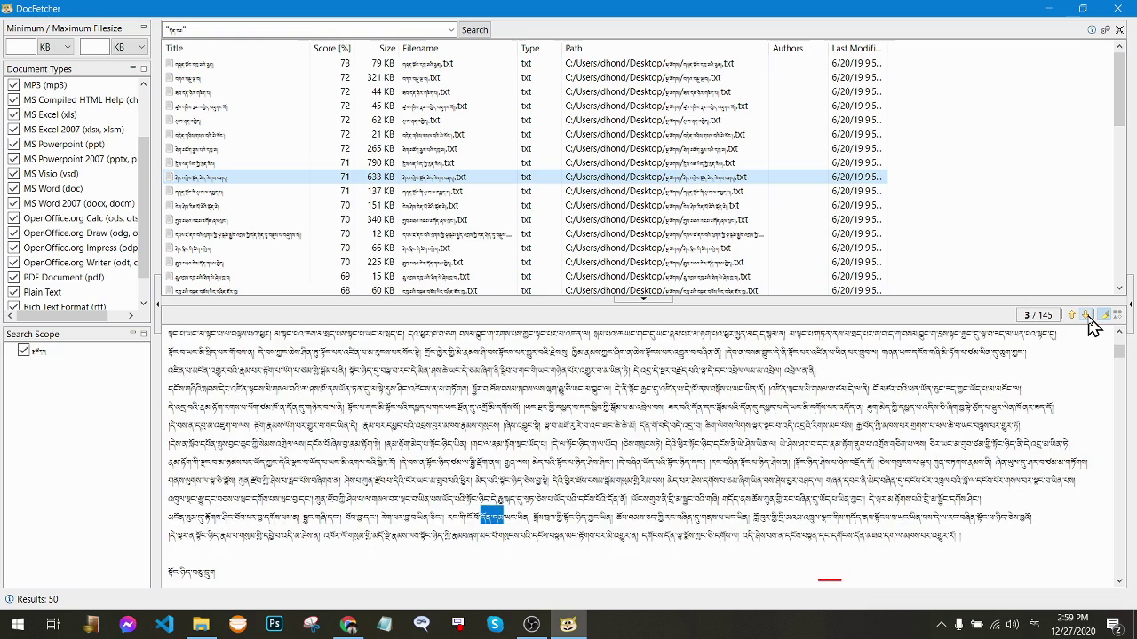
left_click(1085, 315)
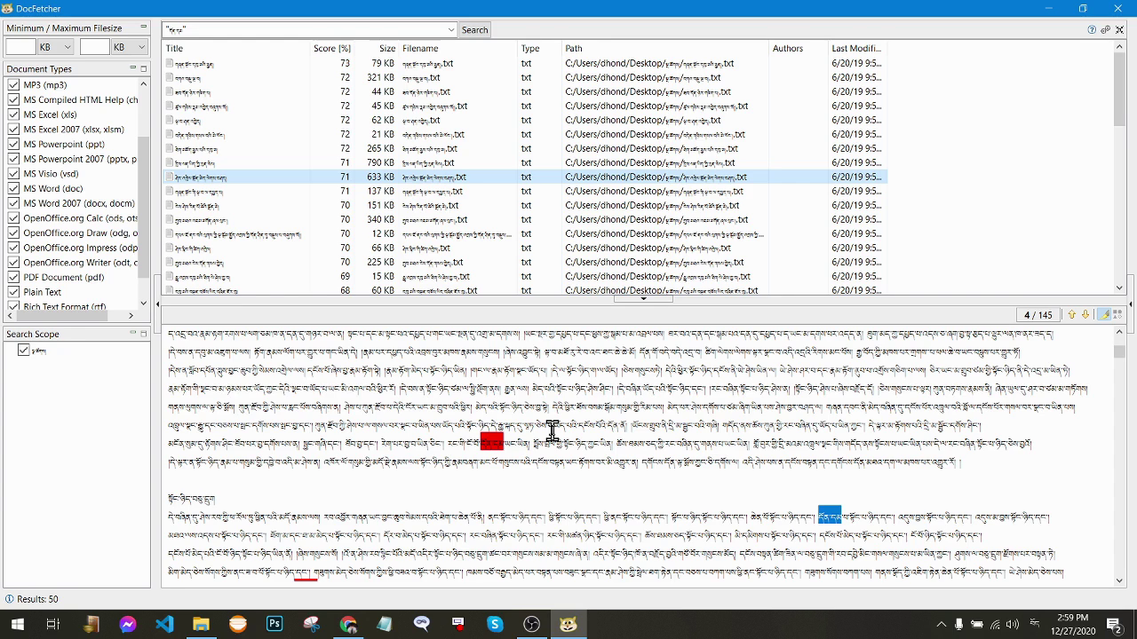
Step: Extend the quoted search phrase to "དོན་དམ་བདེན་པའི་མཚན་ཉིད" and run the search
left_click(183, 28)
left_click(184, 31)
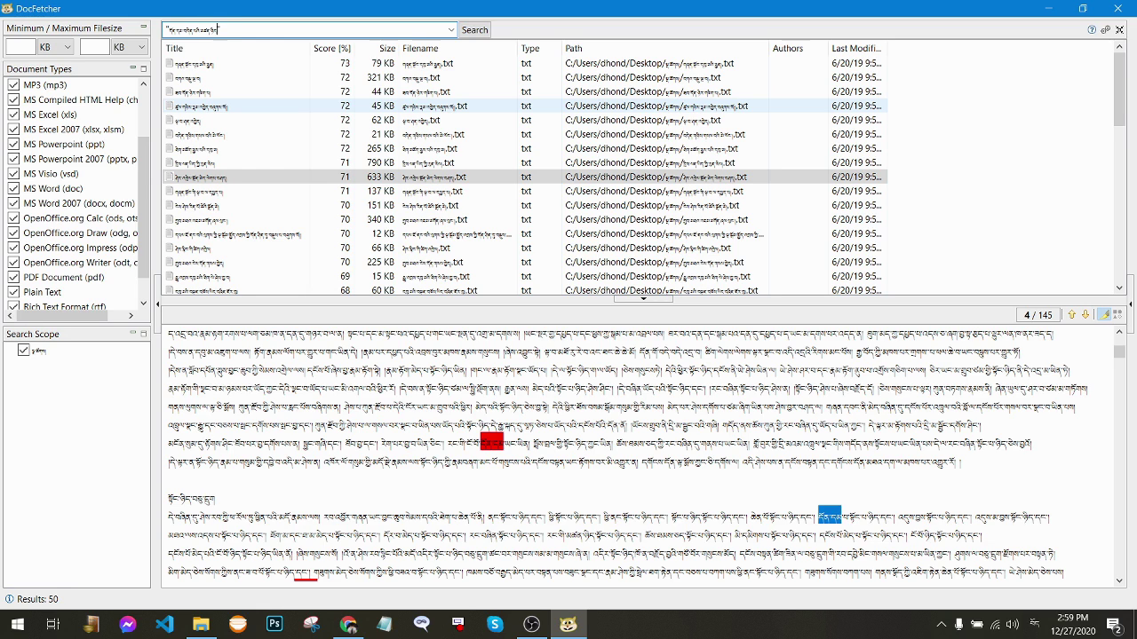
type("\"")
key("Return")
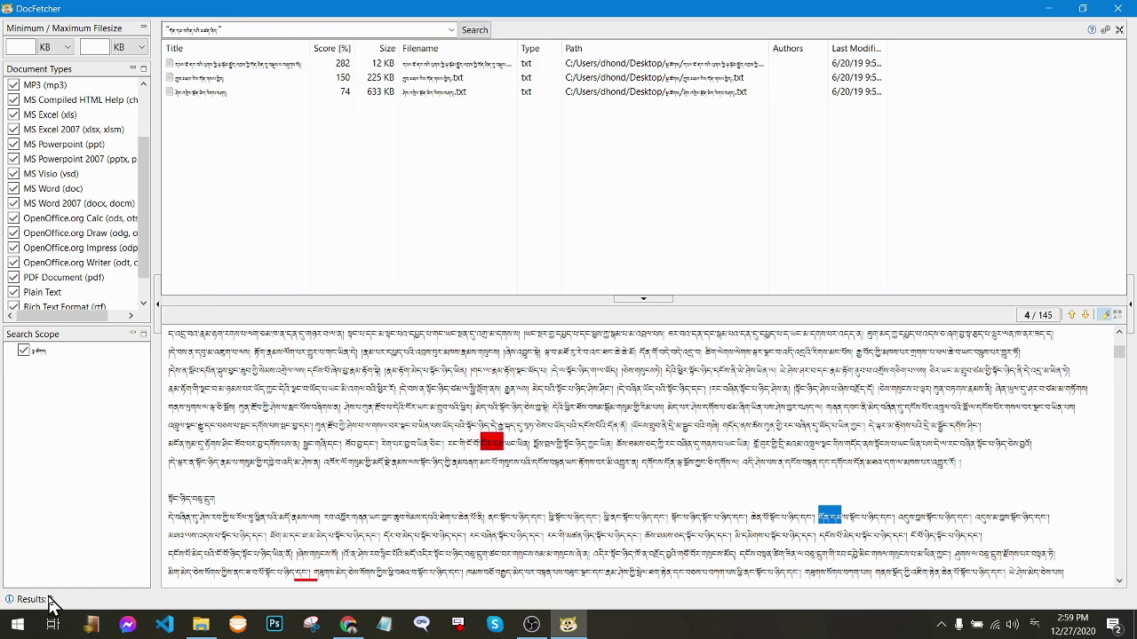
Step: Preview the 12 KB, 225 KB and 633 KB result files in turn, viewing both phrase matches in the 225 KB one
left_click(228, 69)
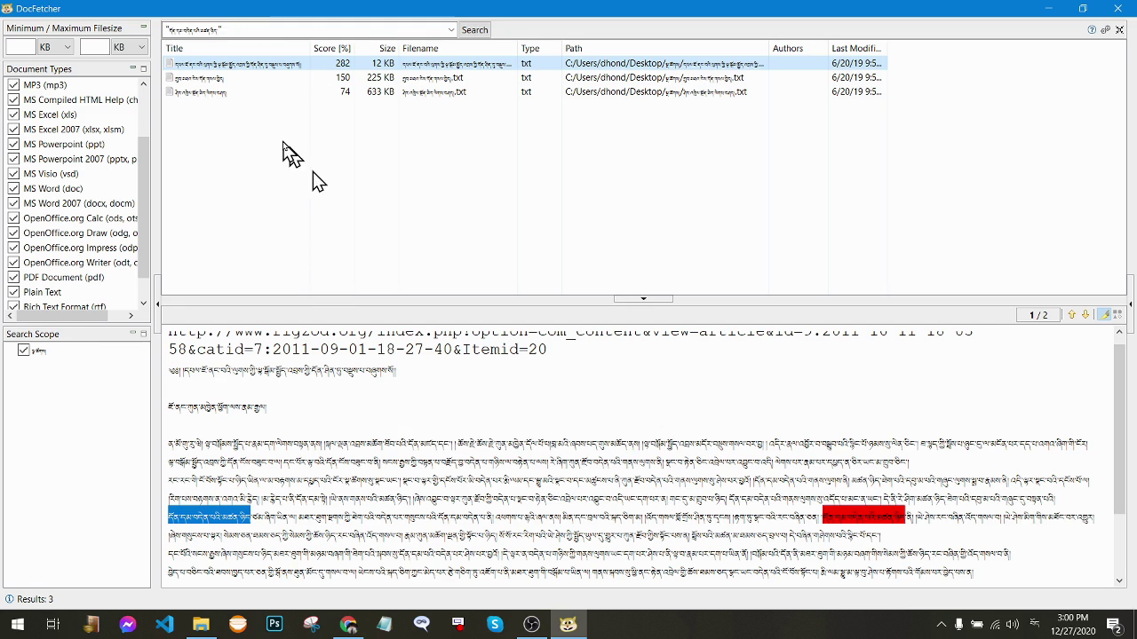
left_click(217, 79)
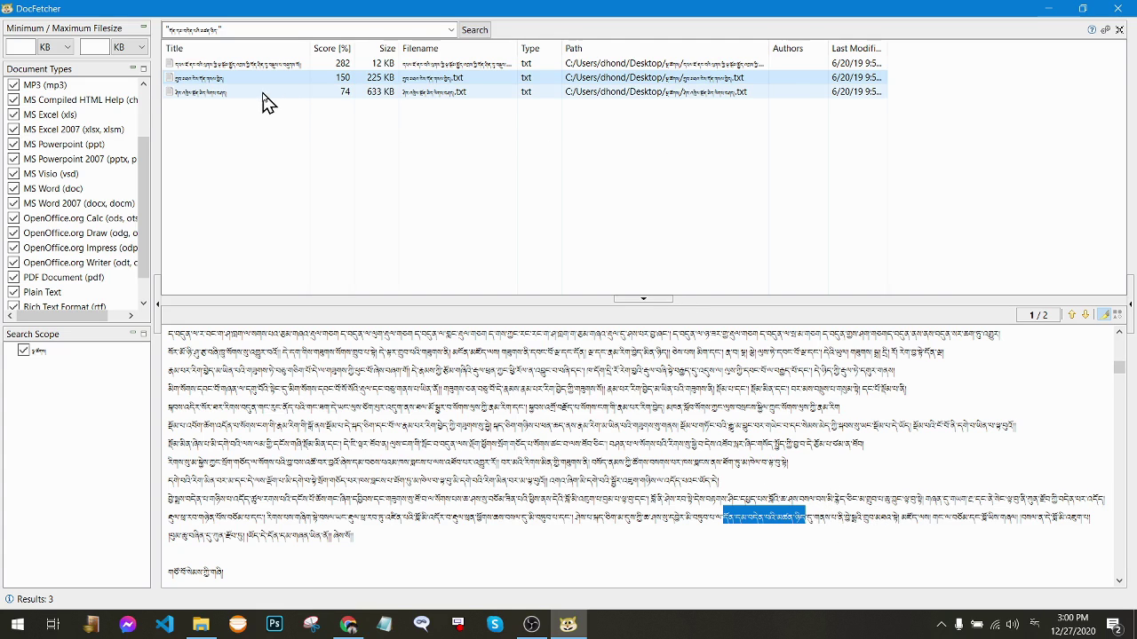
left_click(1085, 315)
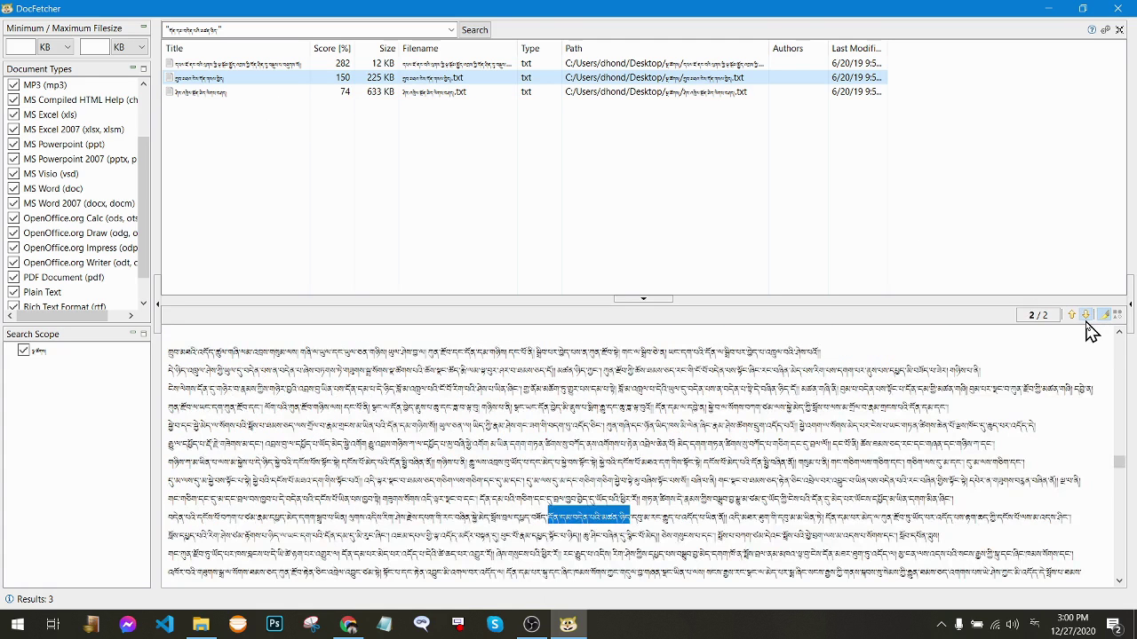
left_click(229, 97)
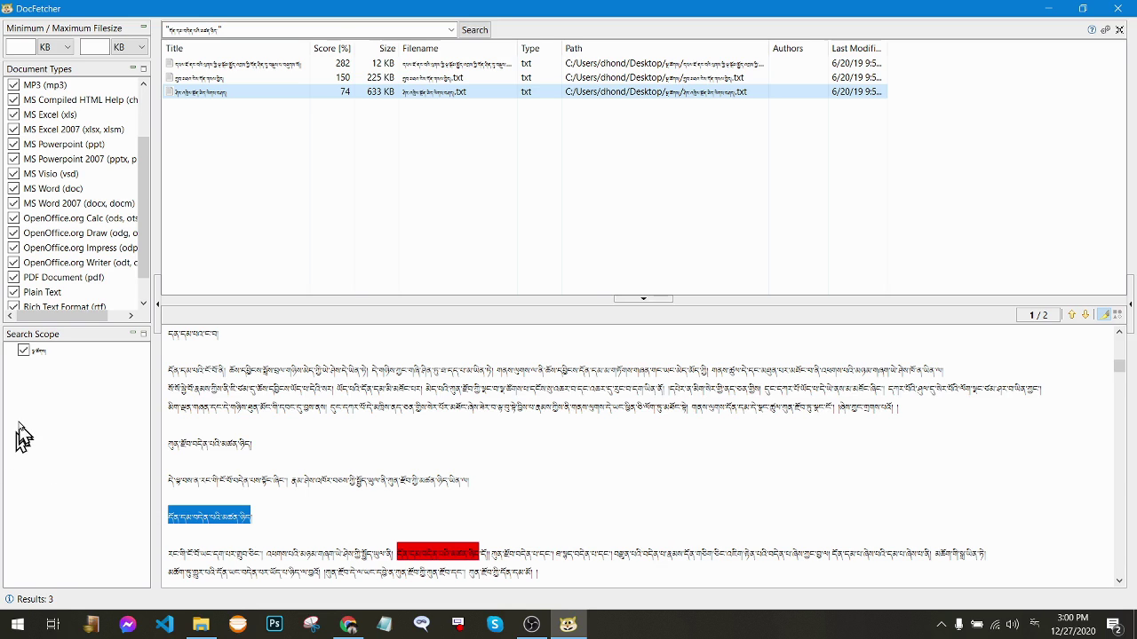
Step: Exclude the indexed Tibetan folder from the search scope and include it again
left_click(67, 372)
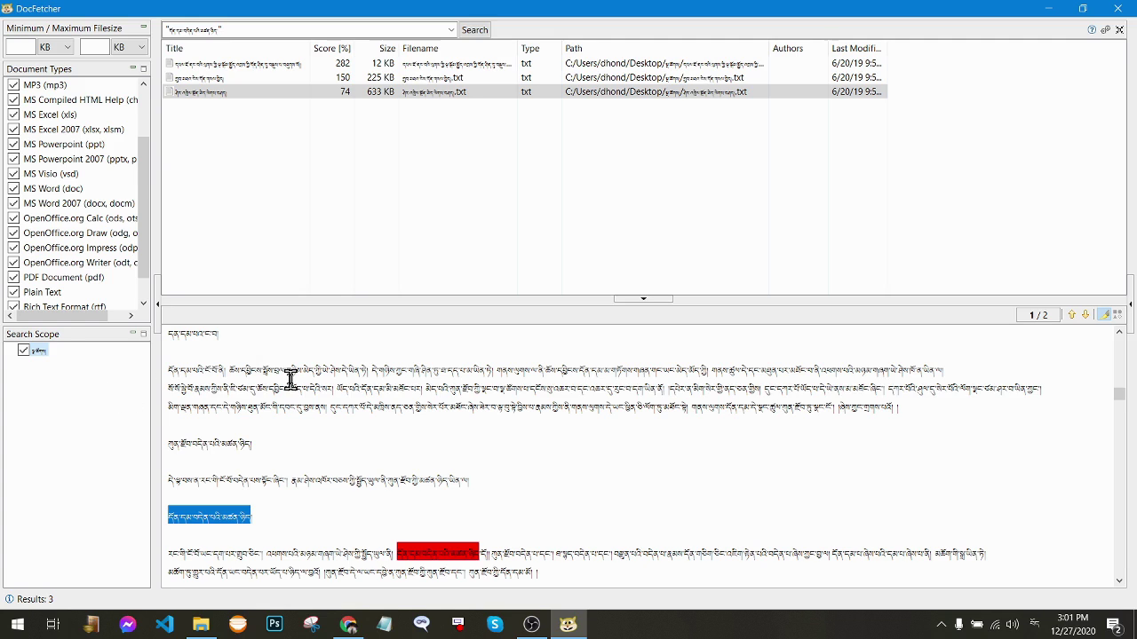
left_click(23, 351)
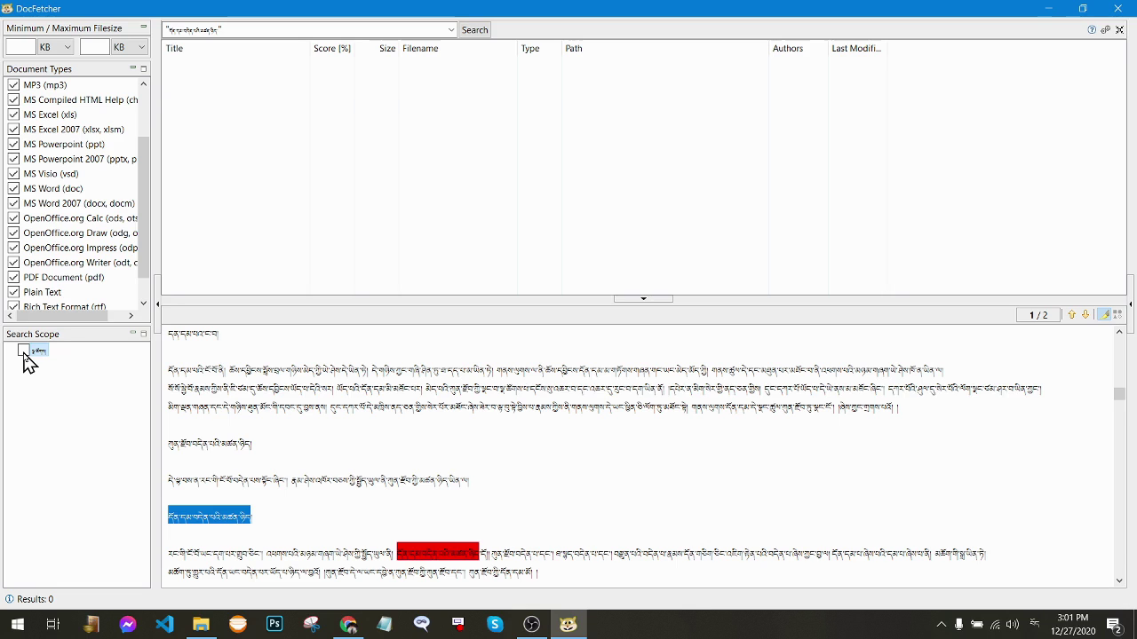
left_click(24, 351)
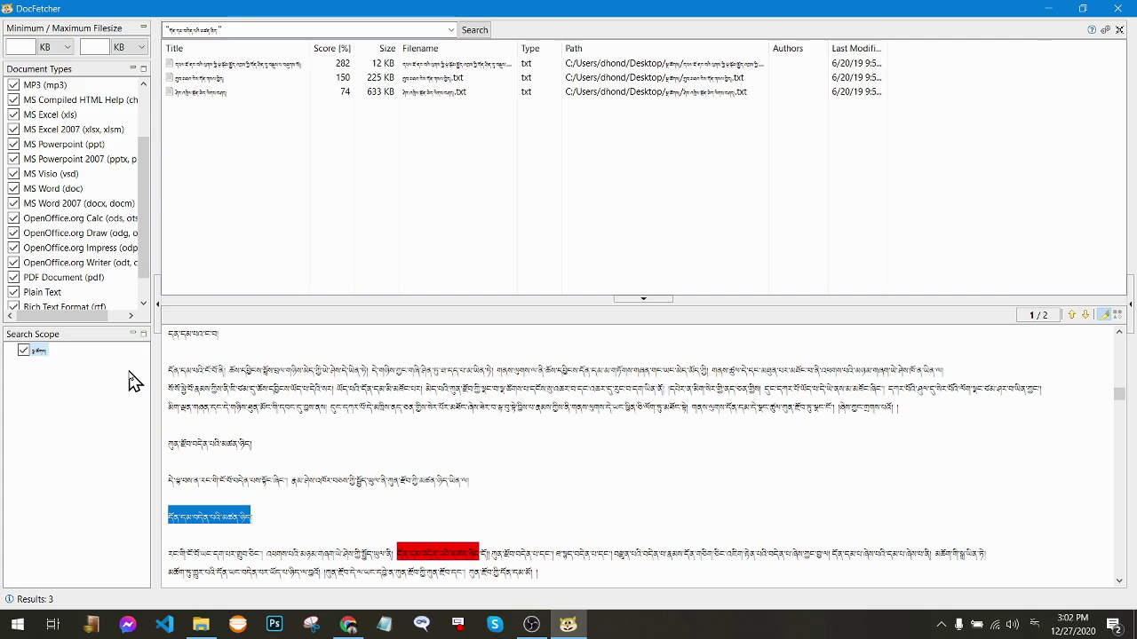
Step: Minimize DocFetcher to return to Chrome, view the already open GitHub profile, and open a new browser tab
left_click(1053, 11)
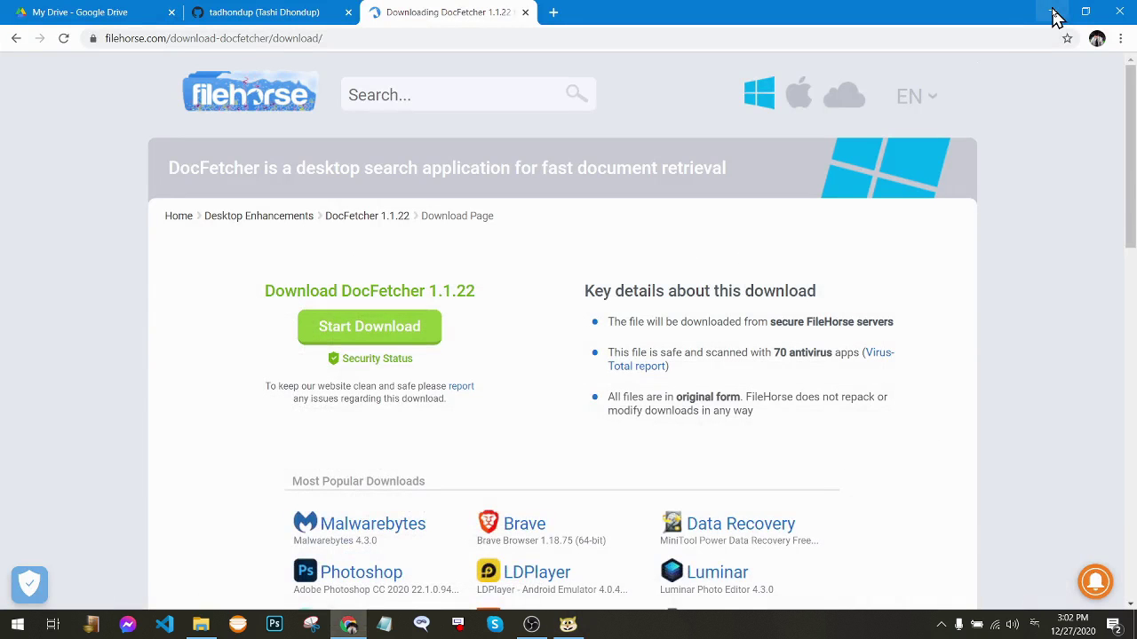
left_click(286, 18)
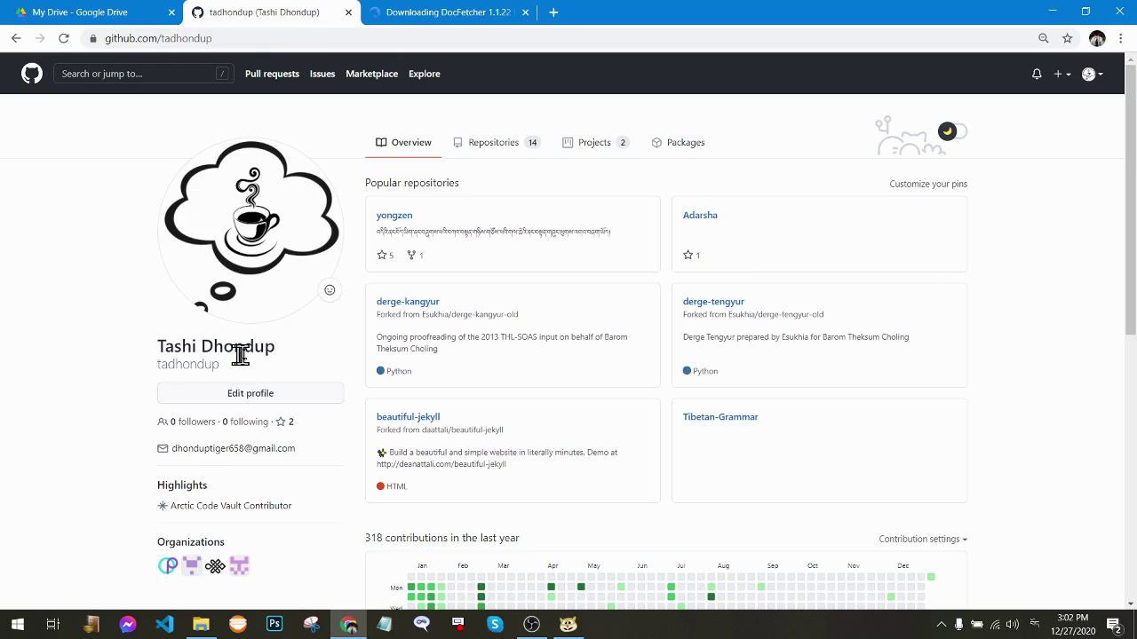
left_click(553, 12)
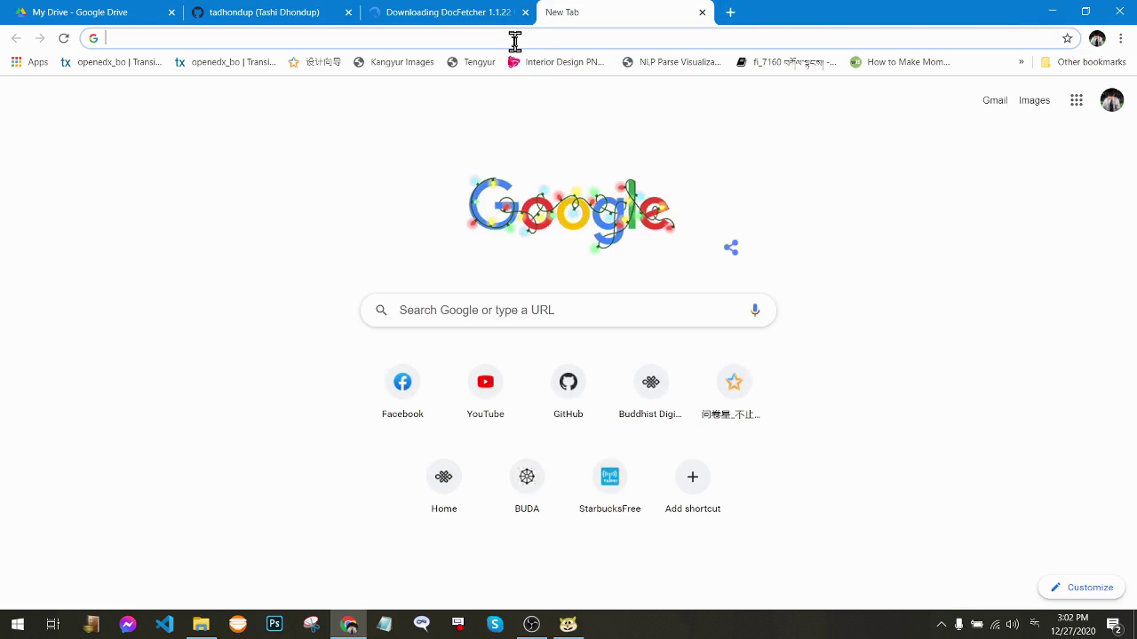
type("རྡོ་རྗེ")
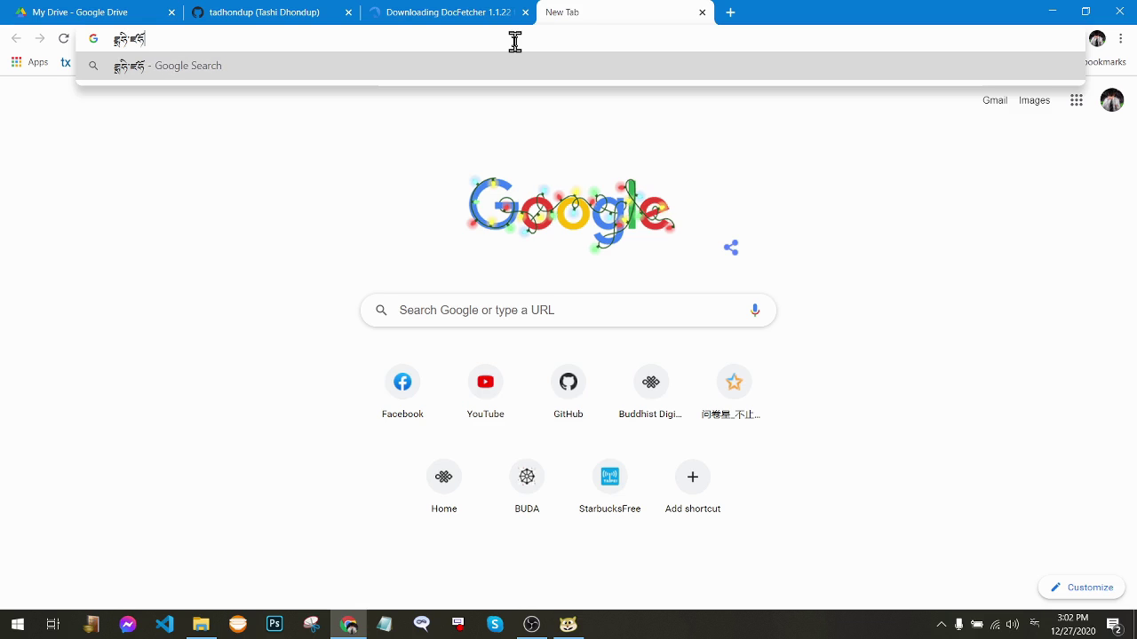
key("BackSpace")
key("BackSpace")
key("BackSpace")
key("BackSpace")
key("BackSpace")
key("BackSpace")
key("BackSpace")
Step: Switch to the English US keyboard, search Google for the profile owner's full name plus "github", and open the matching GitHub profile
key("super+space")
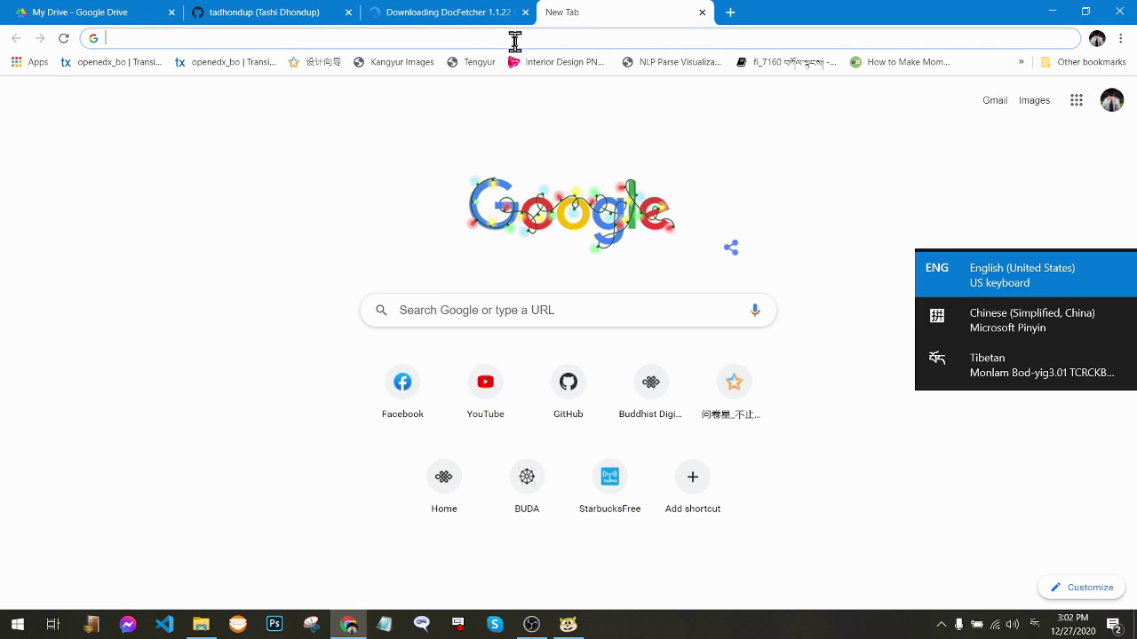
type("Ta")
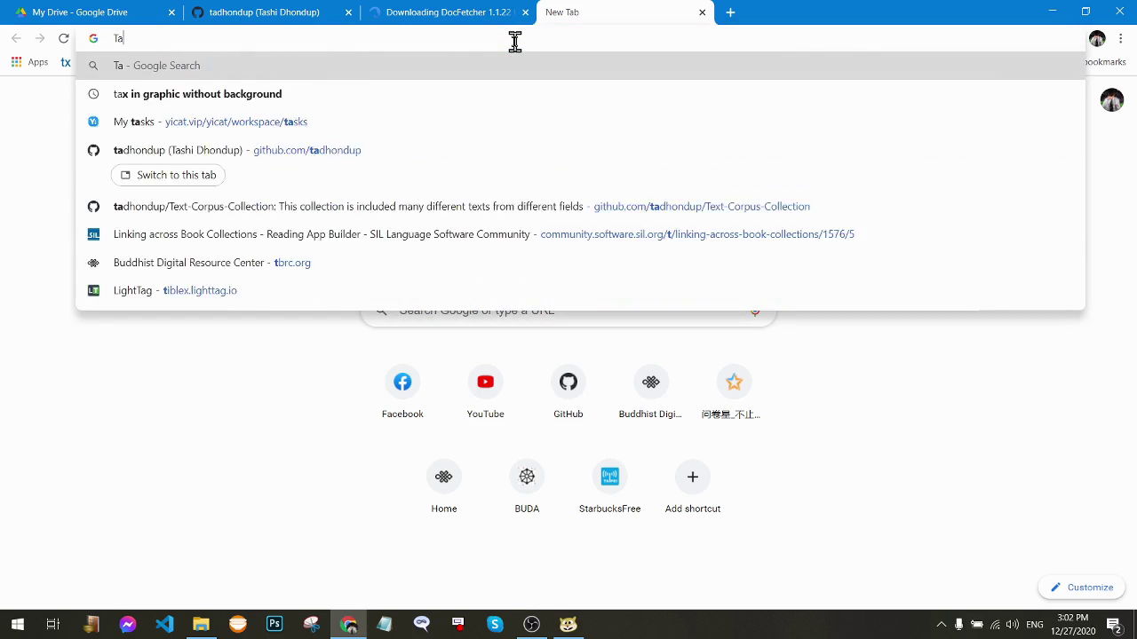
type("shi Dhondup")
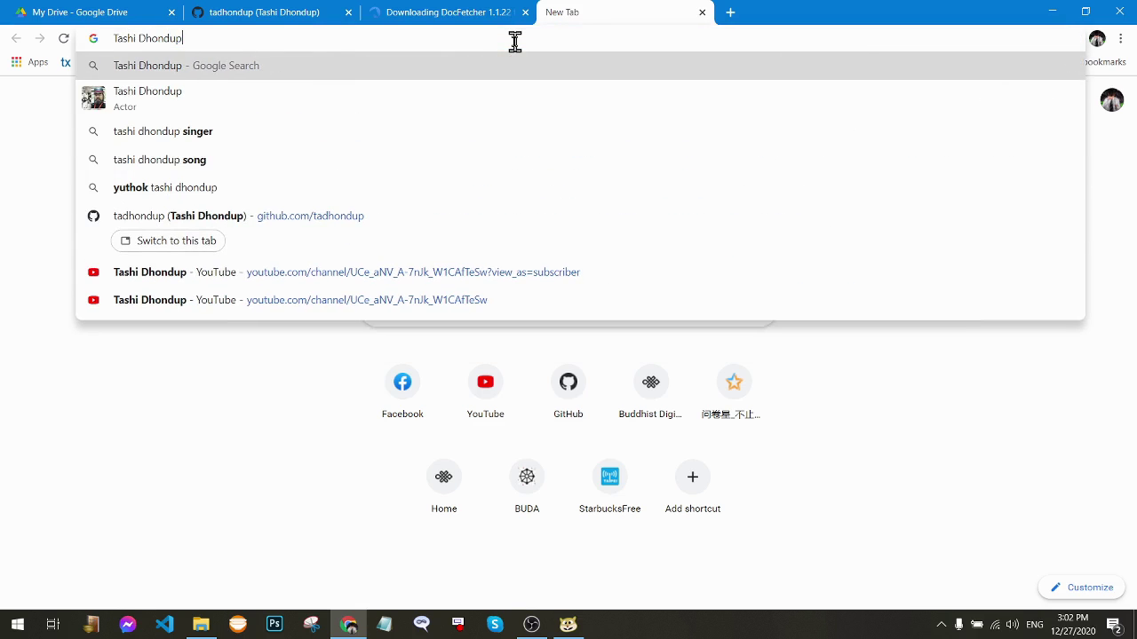
type(" github")
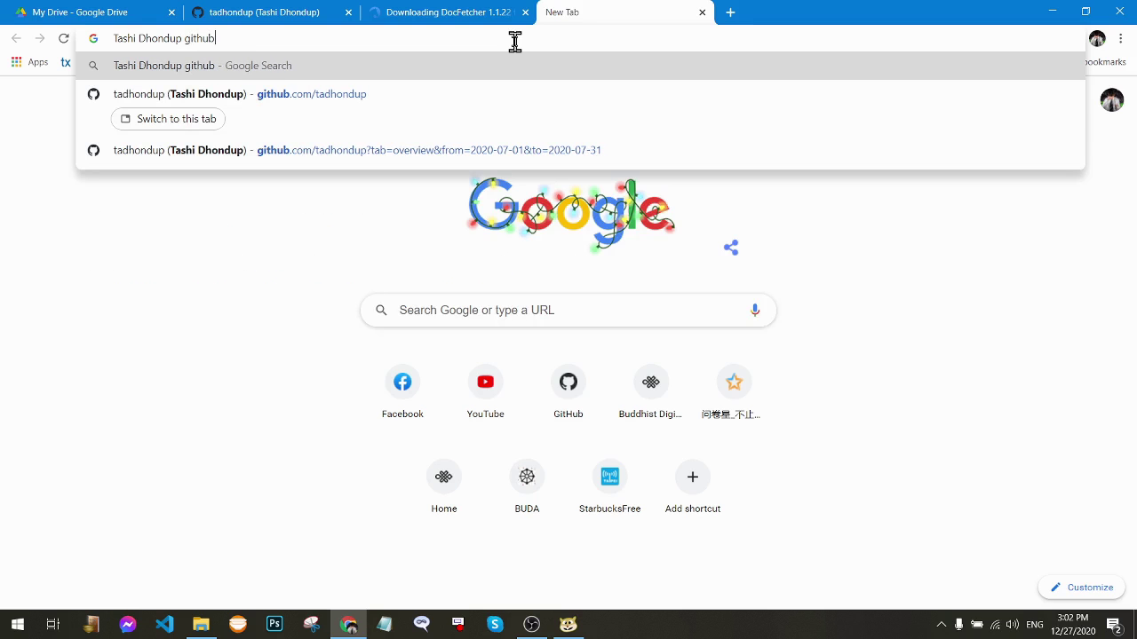
key("Return")
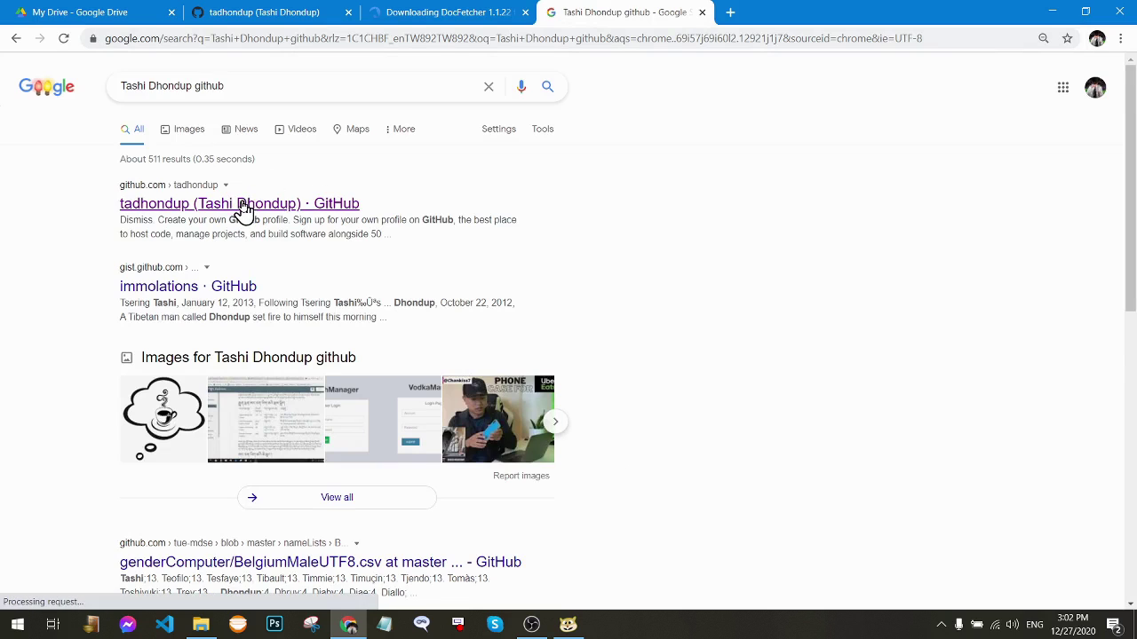
left_click(247, 206)
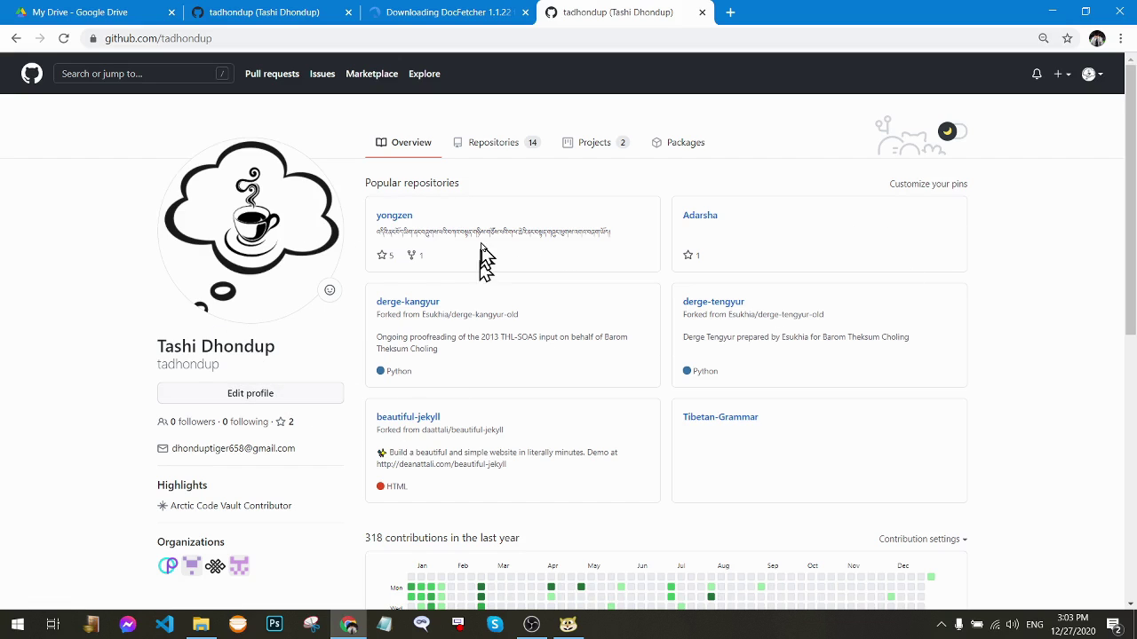
Step: Open the Text-Corpus-Collection repository from the profile's repositories, view its ZIP download option, and close the download choices
left_click(491, 149)
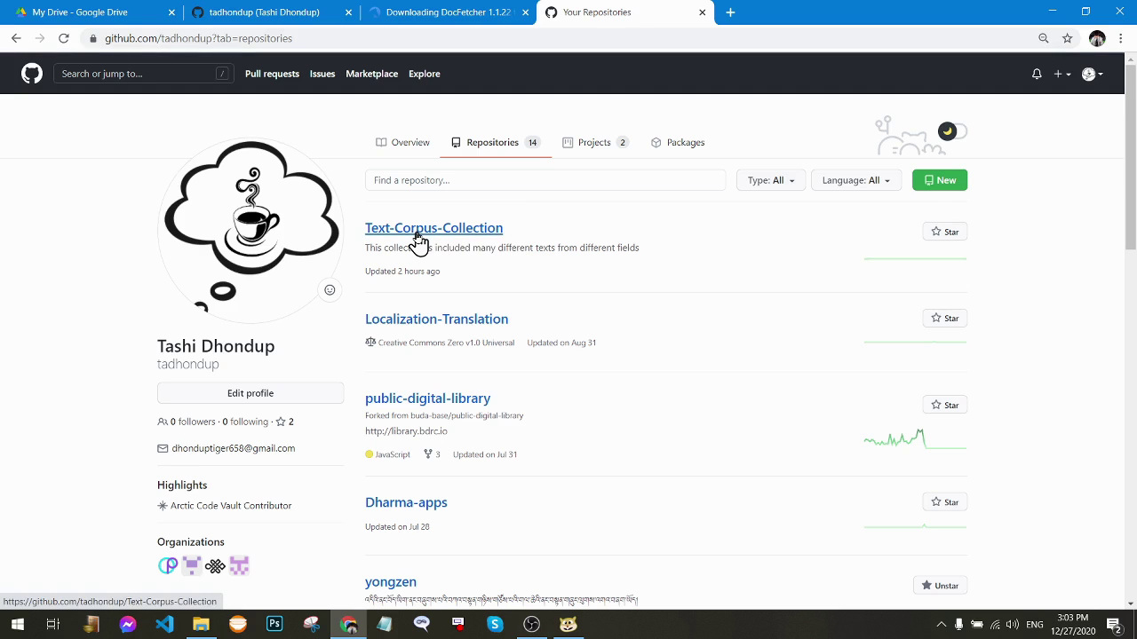
left_click(418, 240)
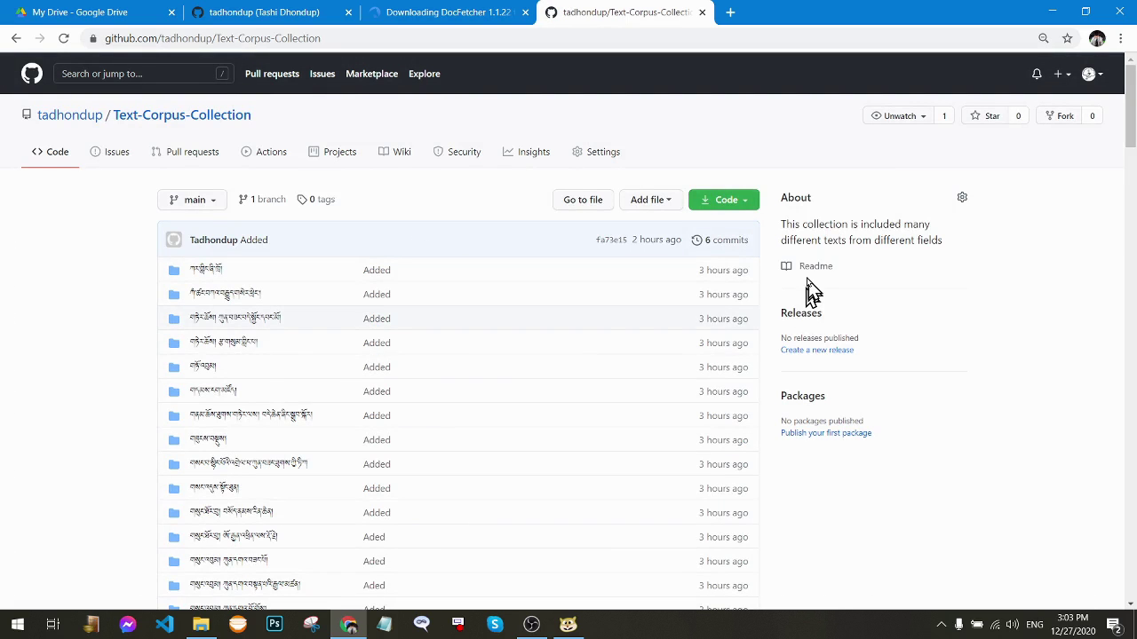
left_click_drag(1128, 113, 1131, 87)
left_click(748, 204)
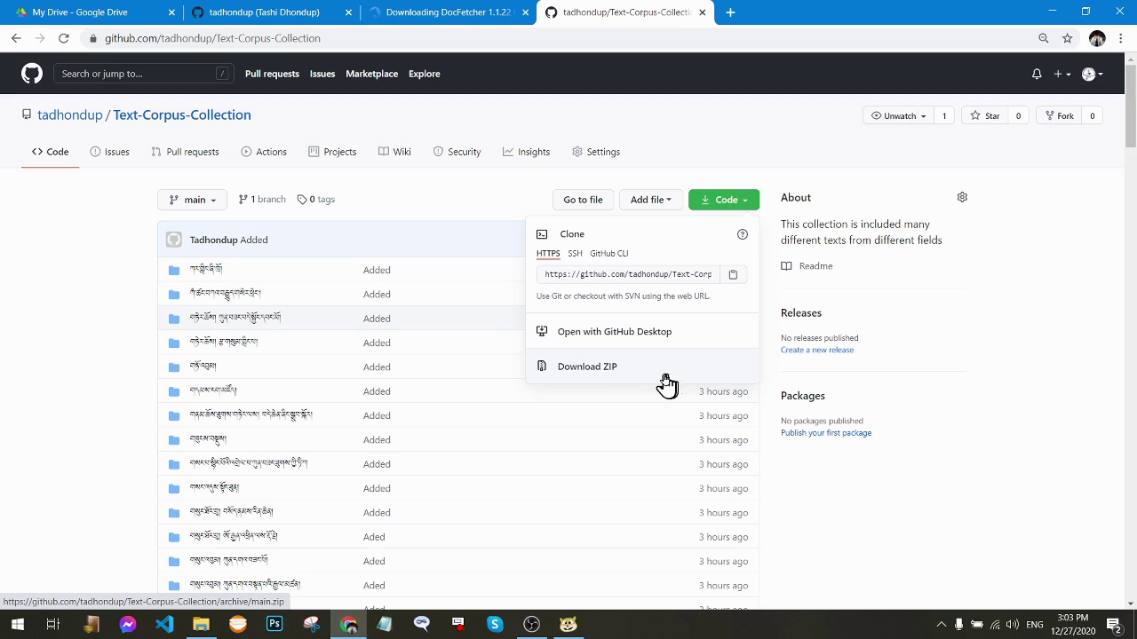
left_click(1025, 294)
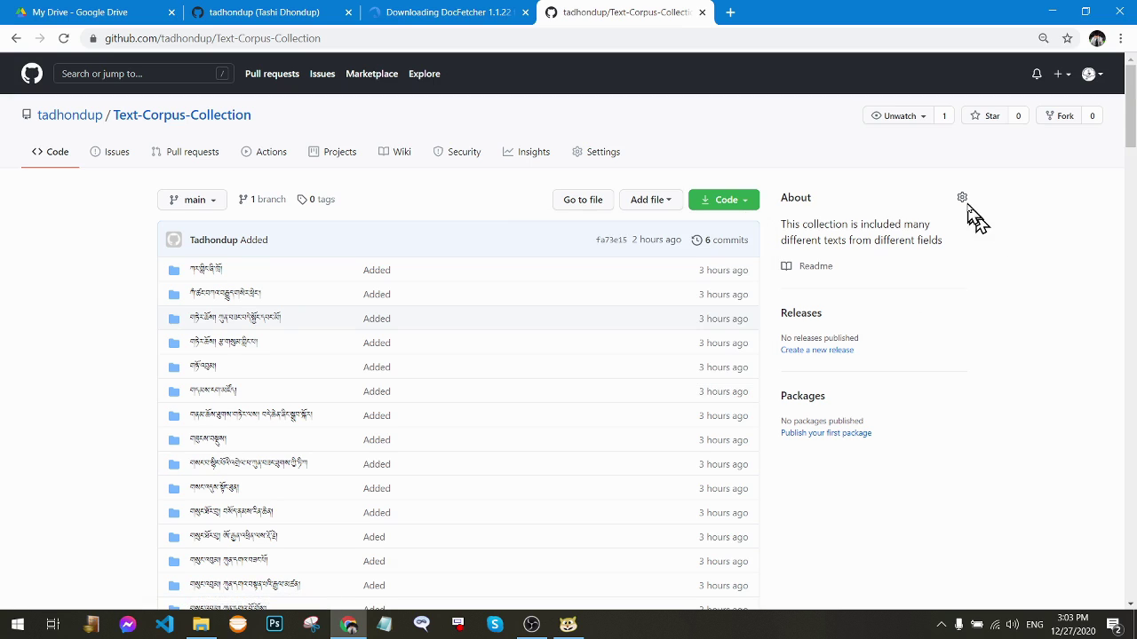